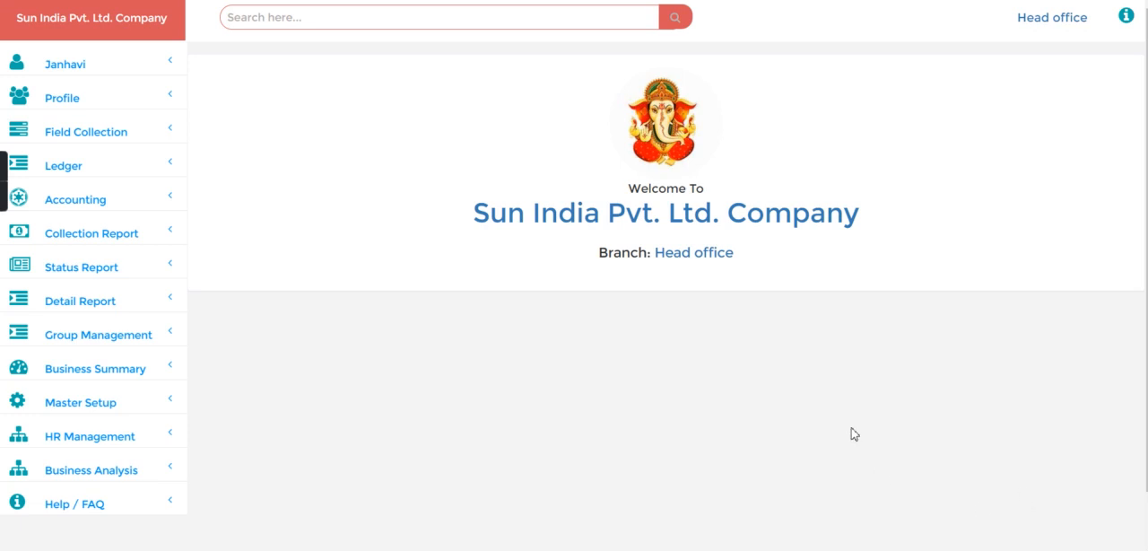
# - Create a group named Nashik with type Standard and status Open in the group entry form
pyautogui.click(116, 98)
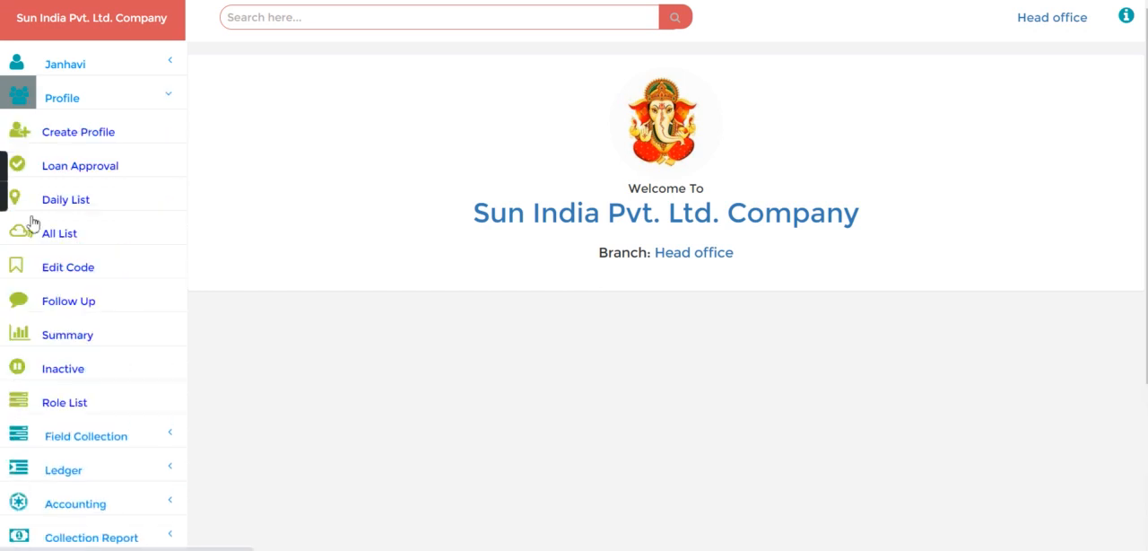
pyautogui.click(113, 98)
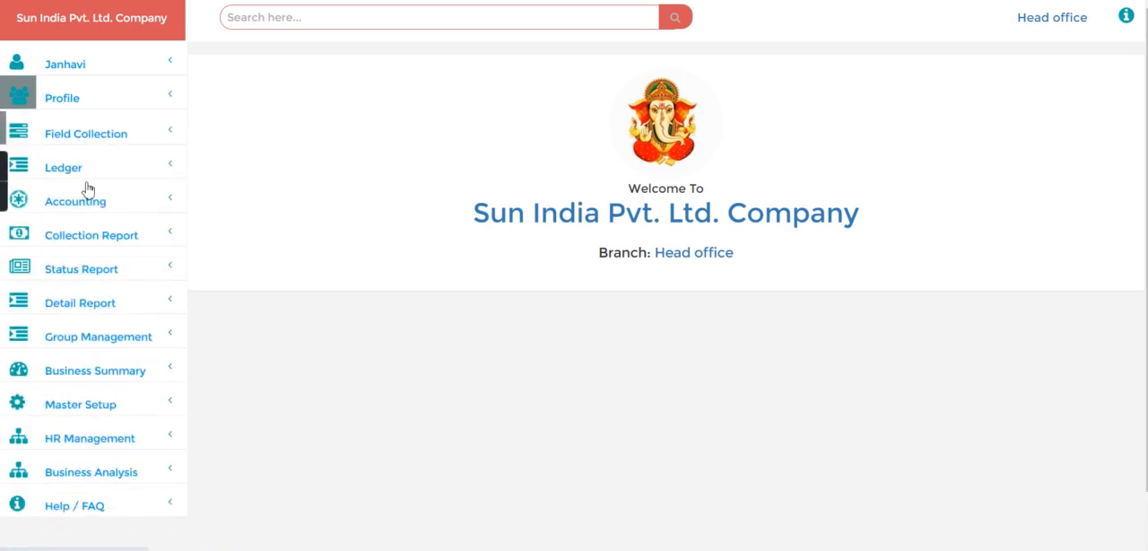
pyautogui.click(101, 333)
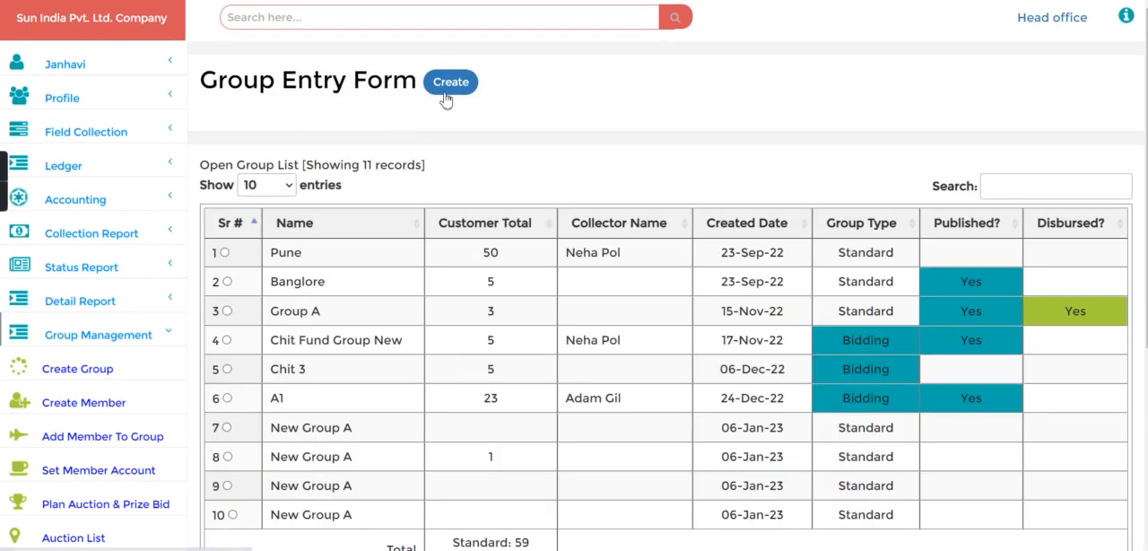
pyautogui.click(451, 82)
pyautogui.click(343, 97)
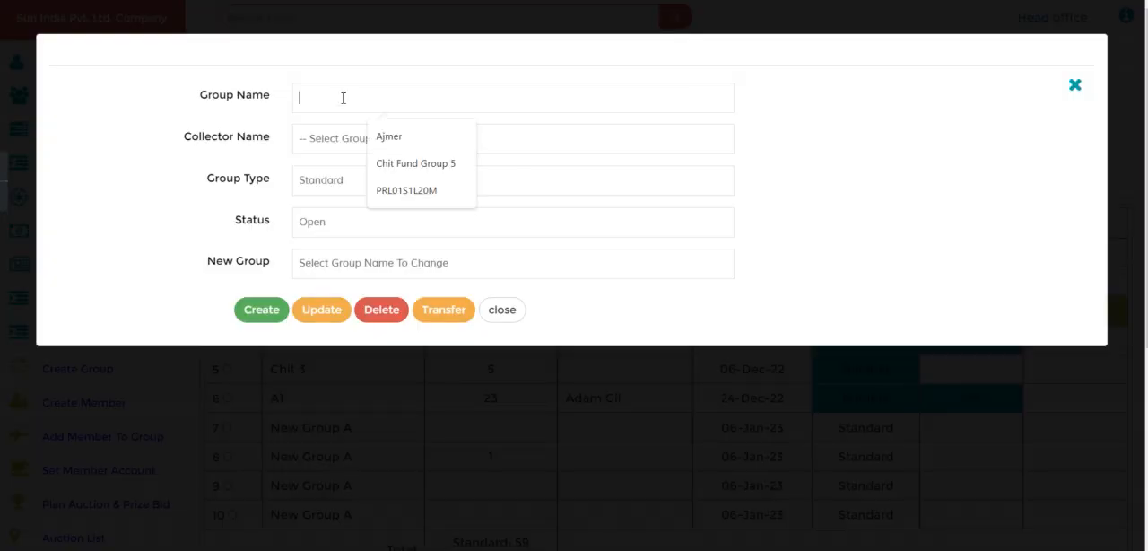
pyautogui.write('Nashik')
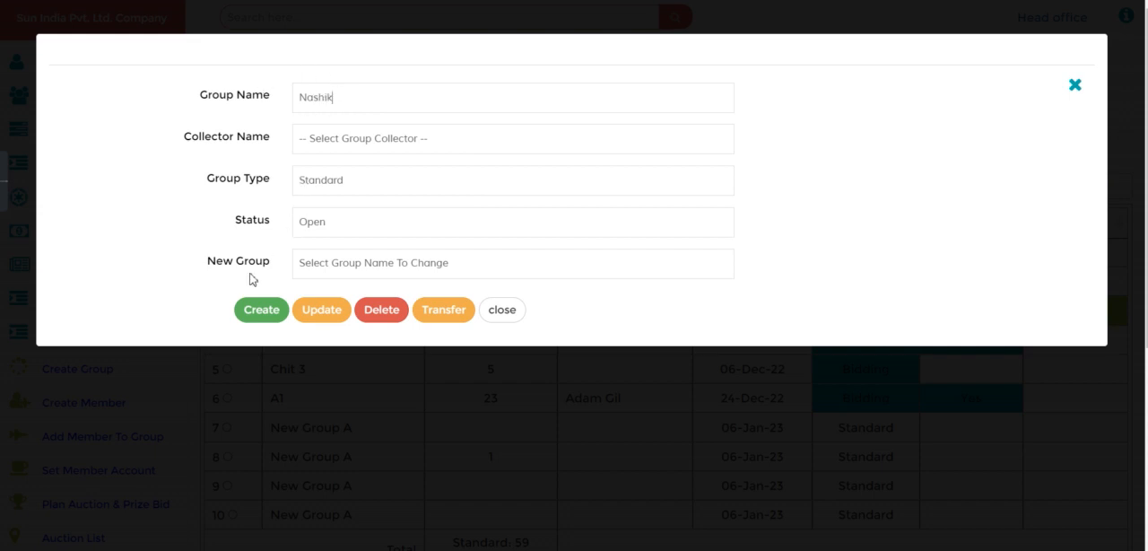
pyautogui.click(260, 317)
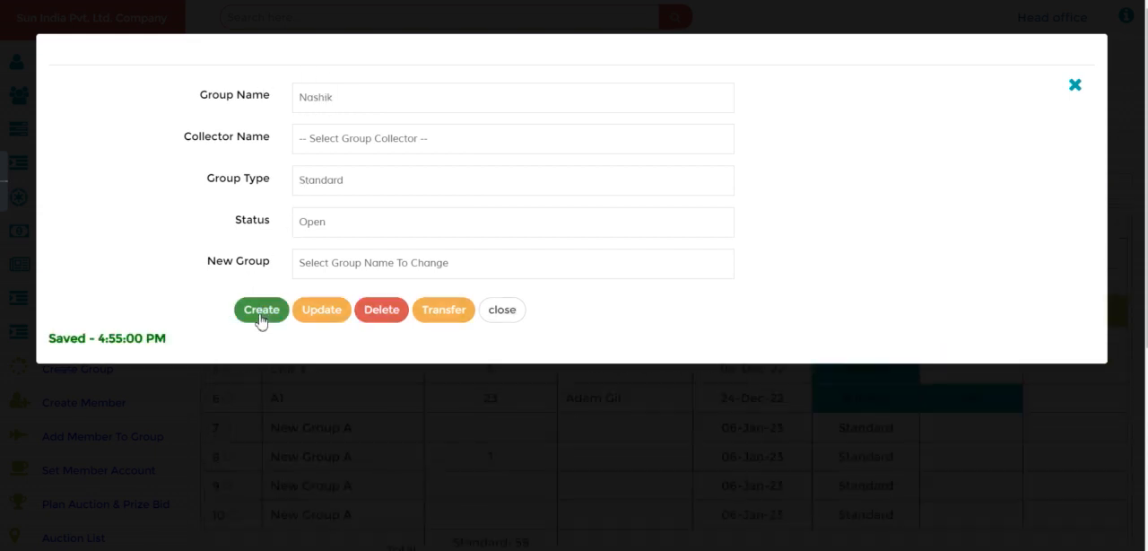
pyautogui.click(502, 310)
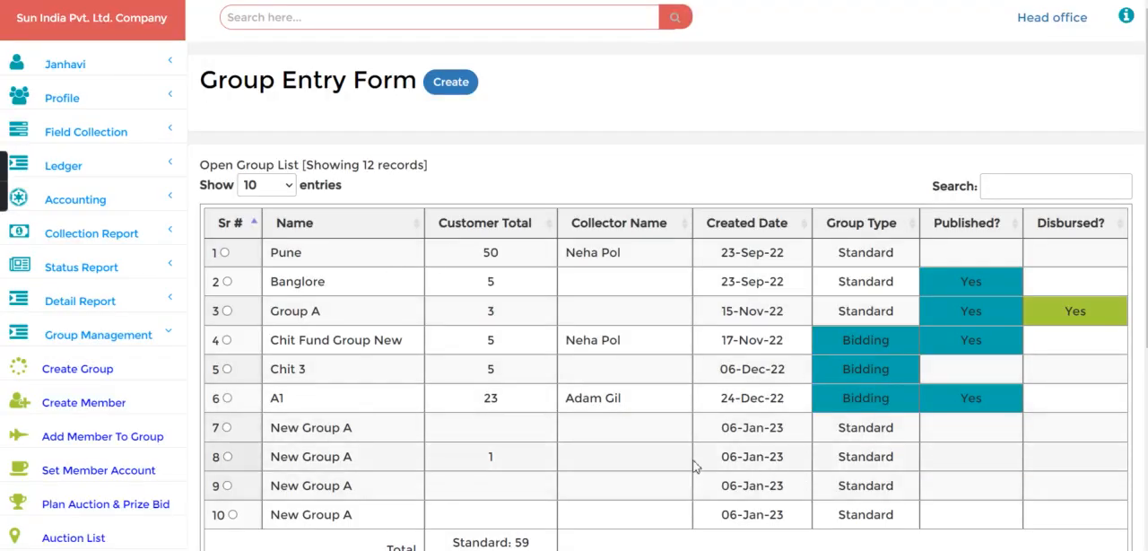
pyautogui.scroll(-1, 674, 458)
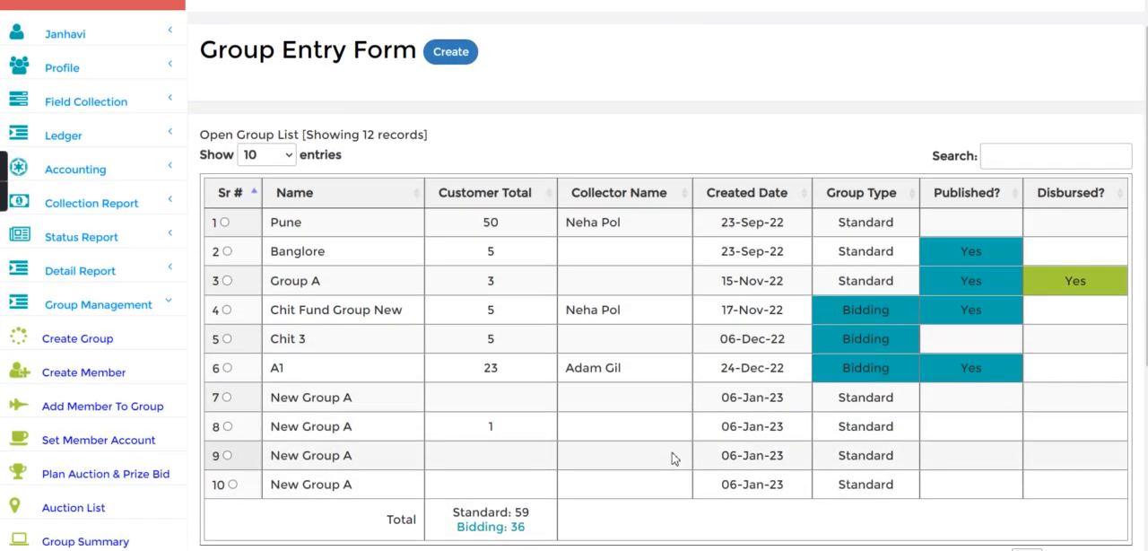
pyautogui.scroll(1, 675, 458)
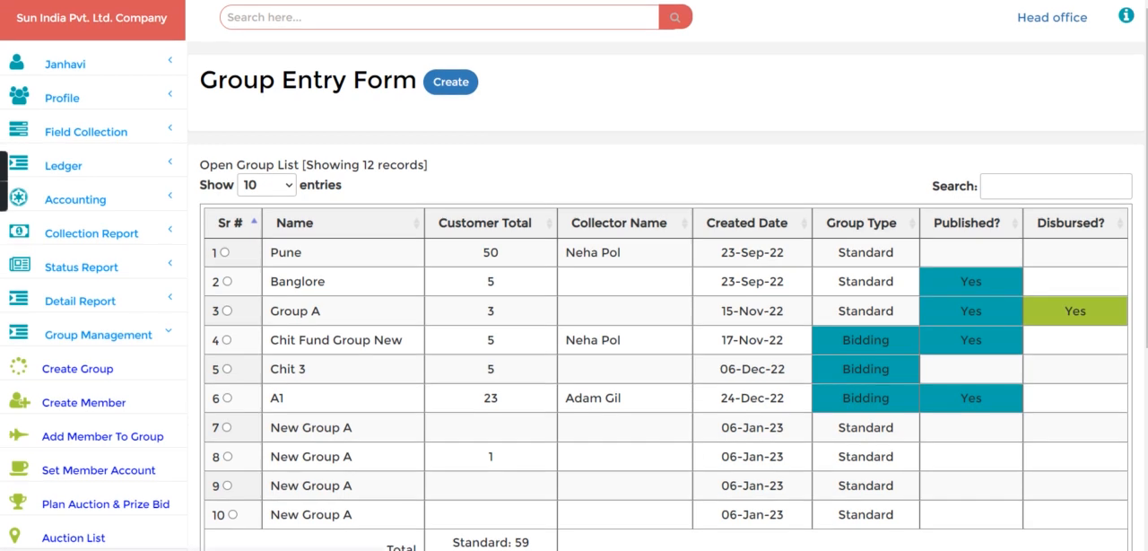
# - Create another Standard group with the same name, Nashik, and status Open
pyautogui.click(454, 81)
pyautogui.click(329, 96)
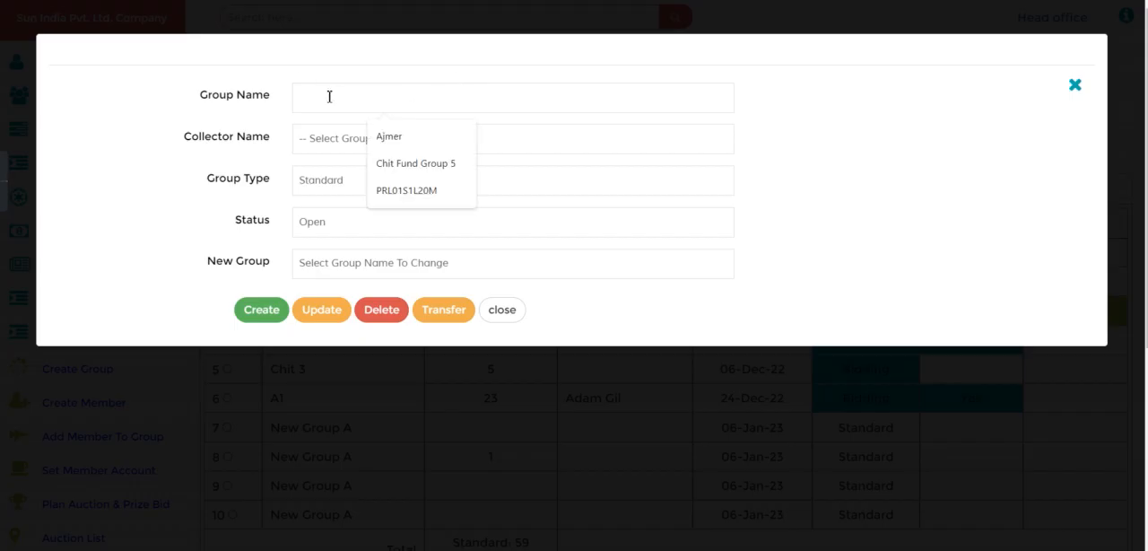
pyautogui.write('Na')
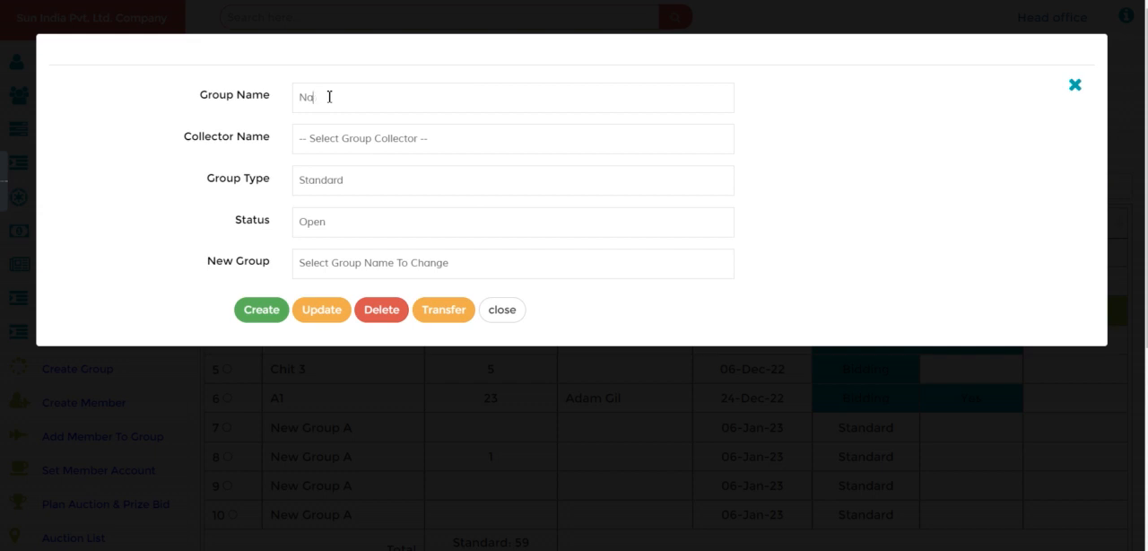
pyautogui.write('dhik')
pyautogui.click(265, 313)
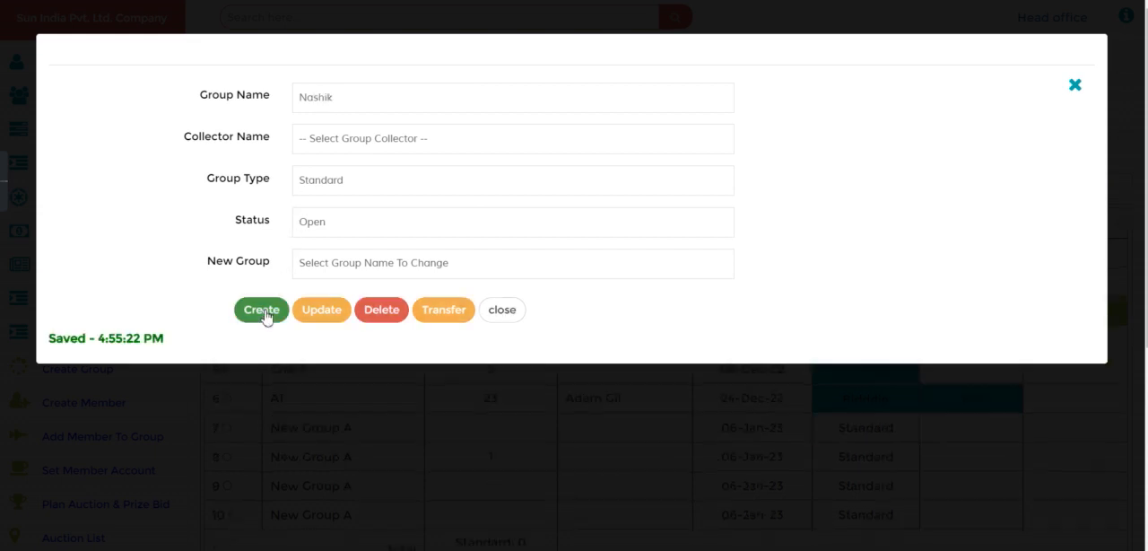
pyautogui.click(500, 311)
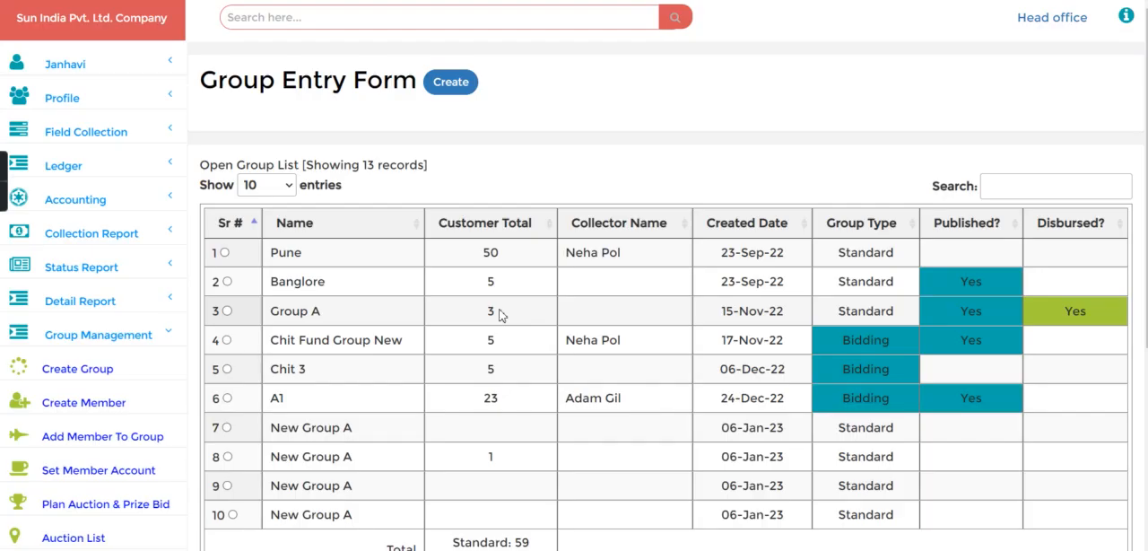
# - Show 5,000 entries in the open group list and permanently delete the duplicate Nashik group in row 13
pyautogui.click(258, 185)
pyautogui.click(260, 294)
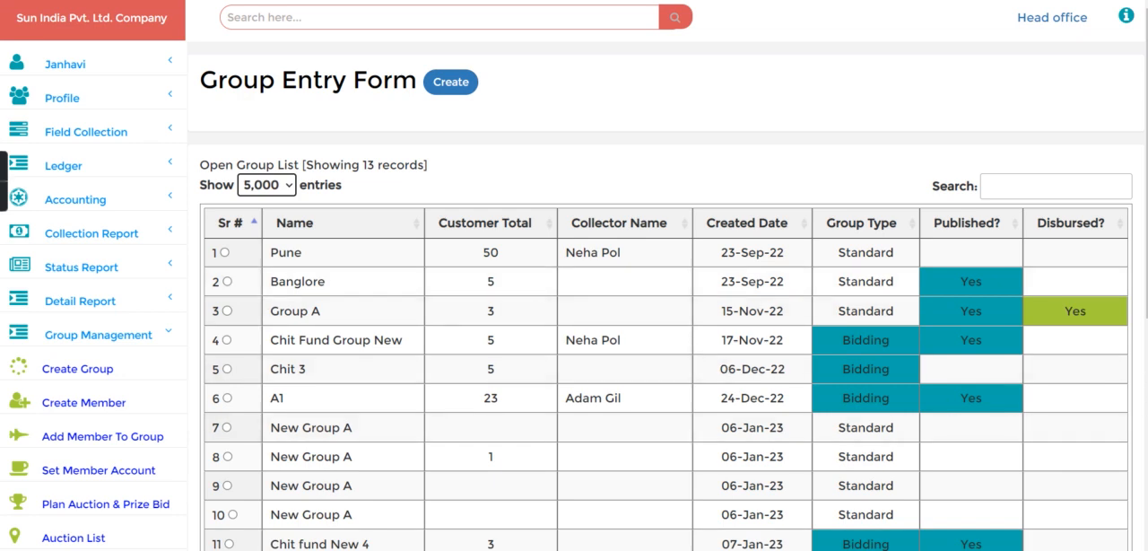
pyautogui.scroll(-5, 964, 381)
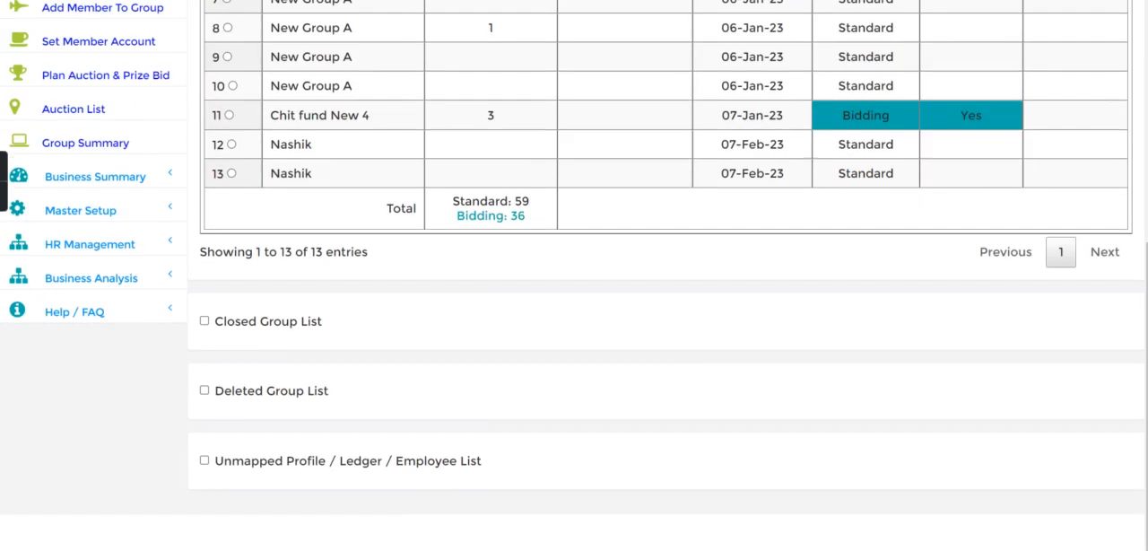
pyautogui.click(232, 175)
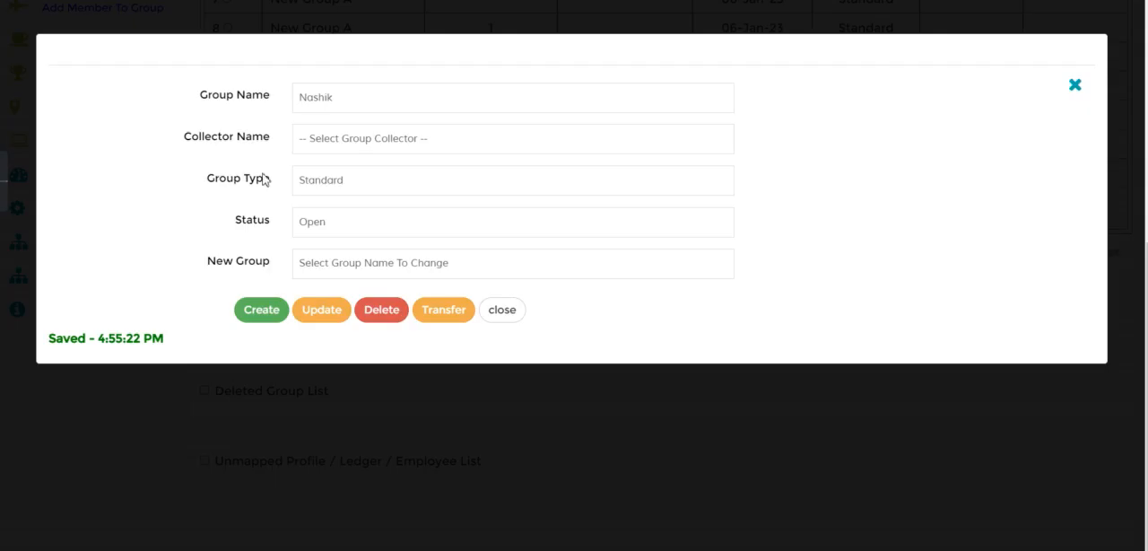
pyautogui.click(383, 311)
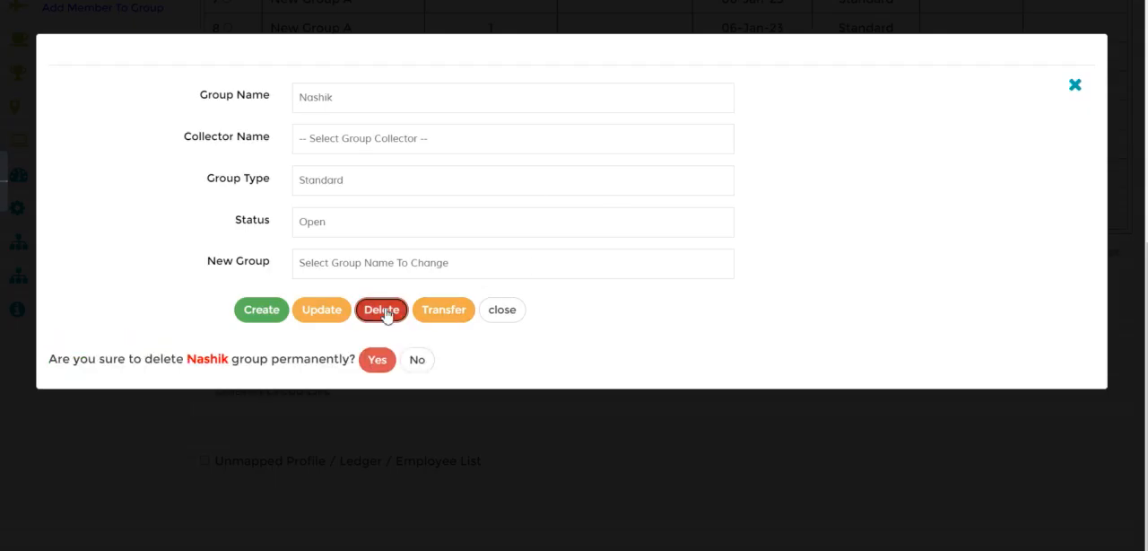
pyautogui.click(373, 362)
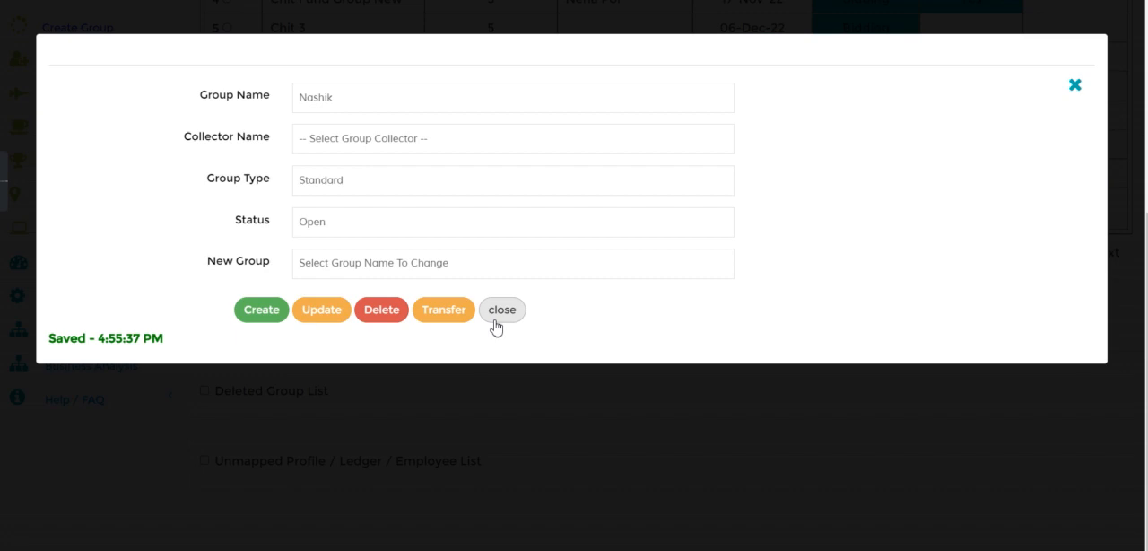
pyautogui.click(498, 316)
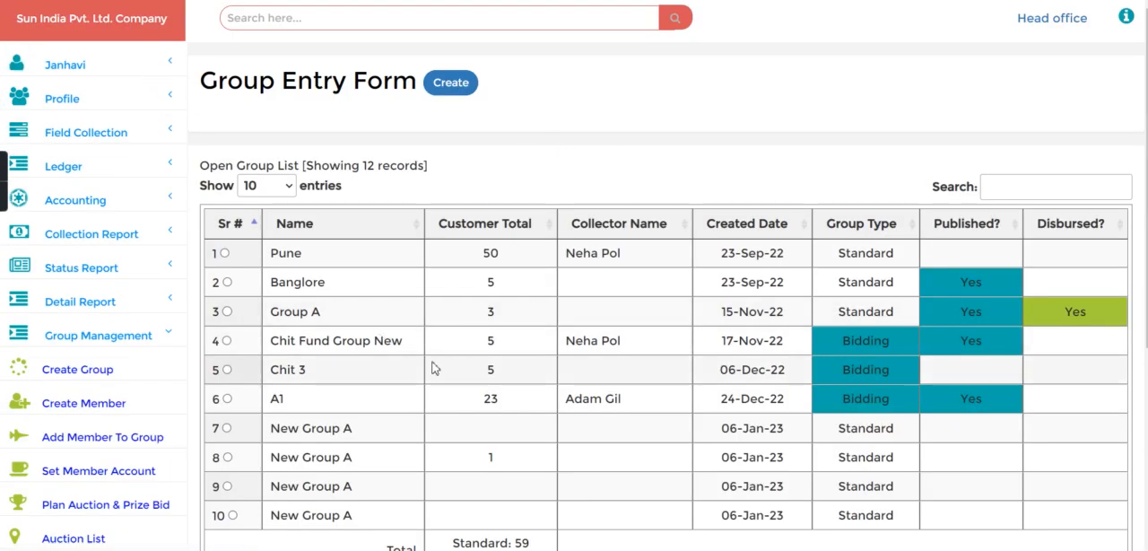
# - Create a profile assigned to the Nashik group, enter the customer's first name and save it
pyautogui.click(116, 107)
pyautogui.click(93, 135)
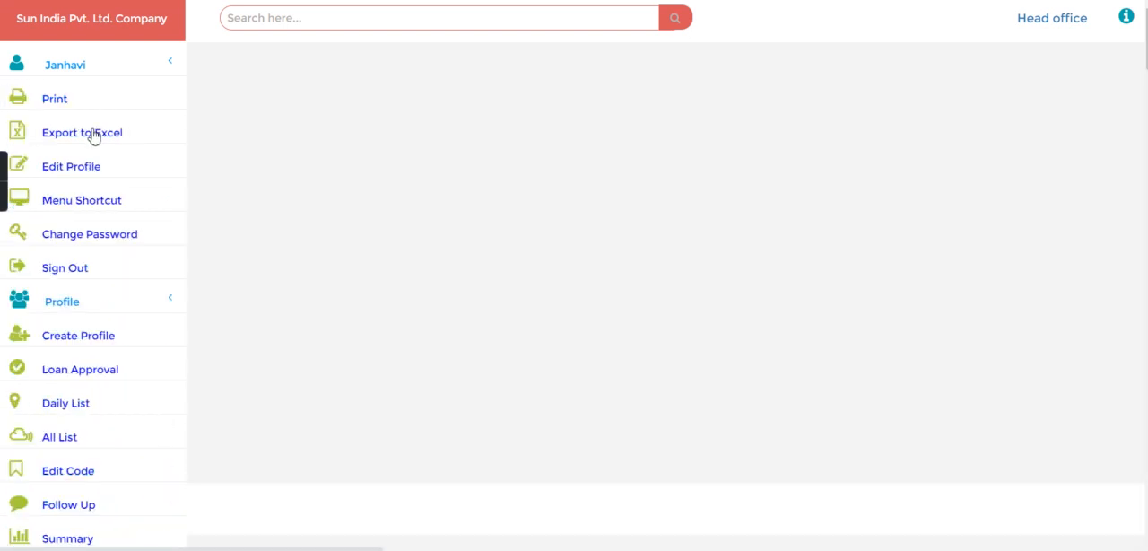
pyautogui.click(746, 204)
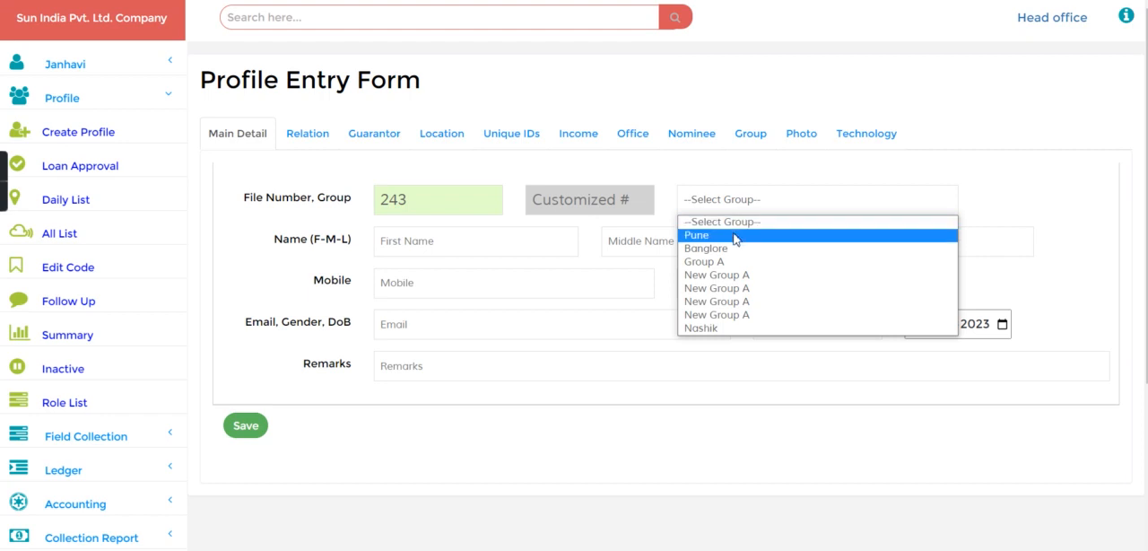
pyautogui.click(726, 328)
pyautogui.click(411, 247)
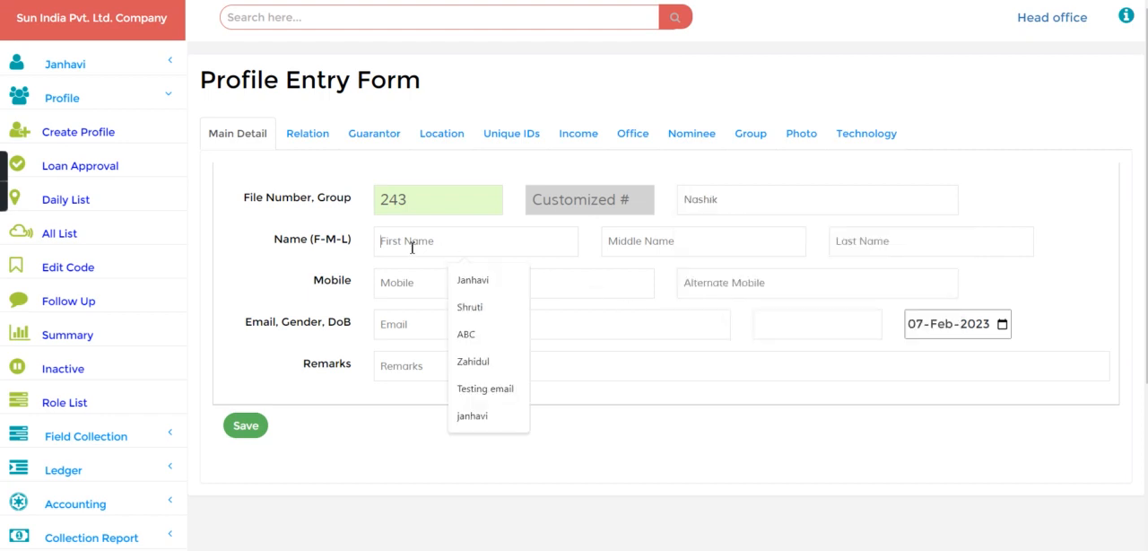
pyautogui.write('Nandkishore')
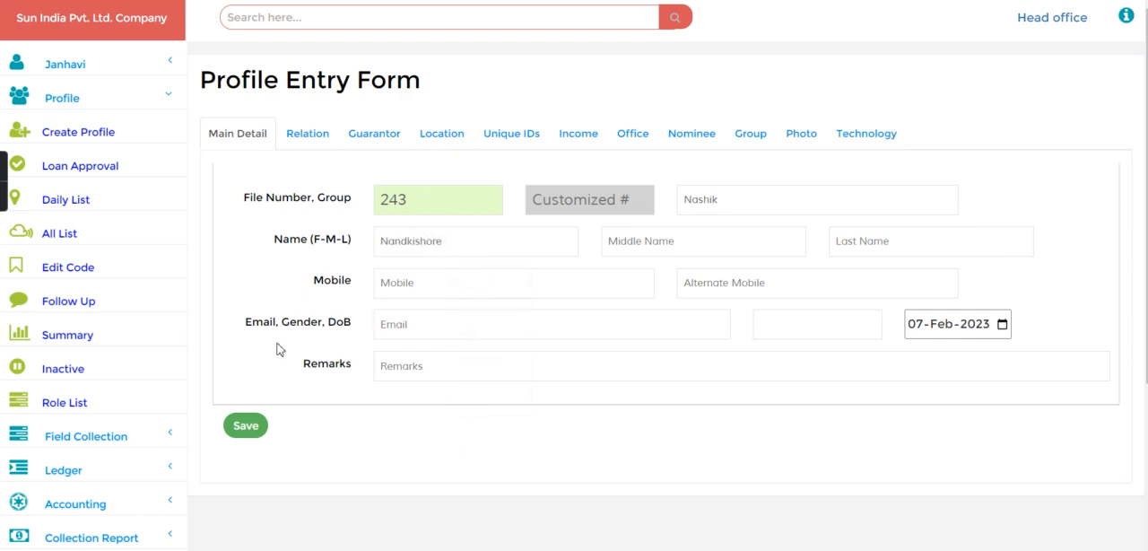
pyautogui.click(245, 425)
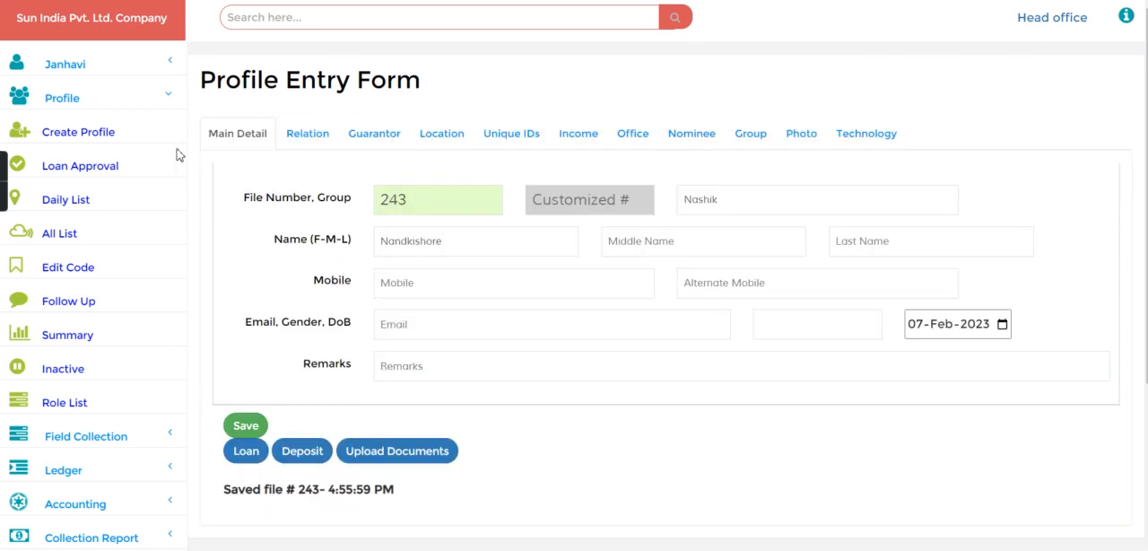
# - Create a second profile in the Nashik group, fill in only that customer's name and save it
pyautogui.click(95, 126)
pyautogui.click(722, 211)
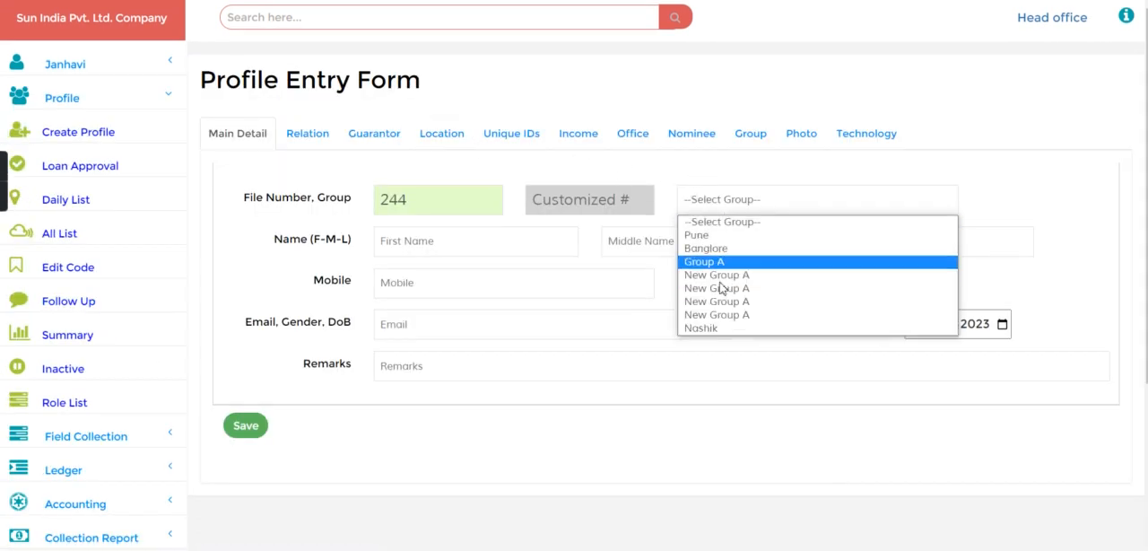
pyautogui.click(707, 329)
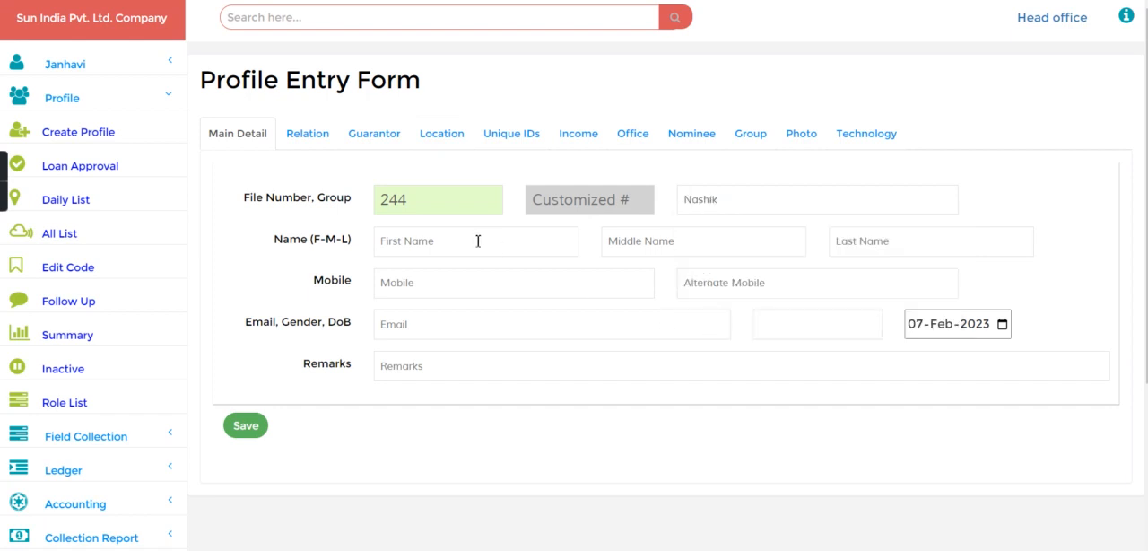
pyautogui.click(420, 238)
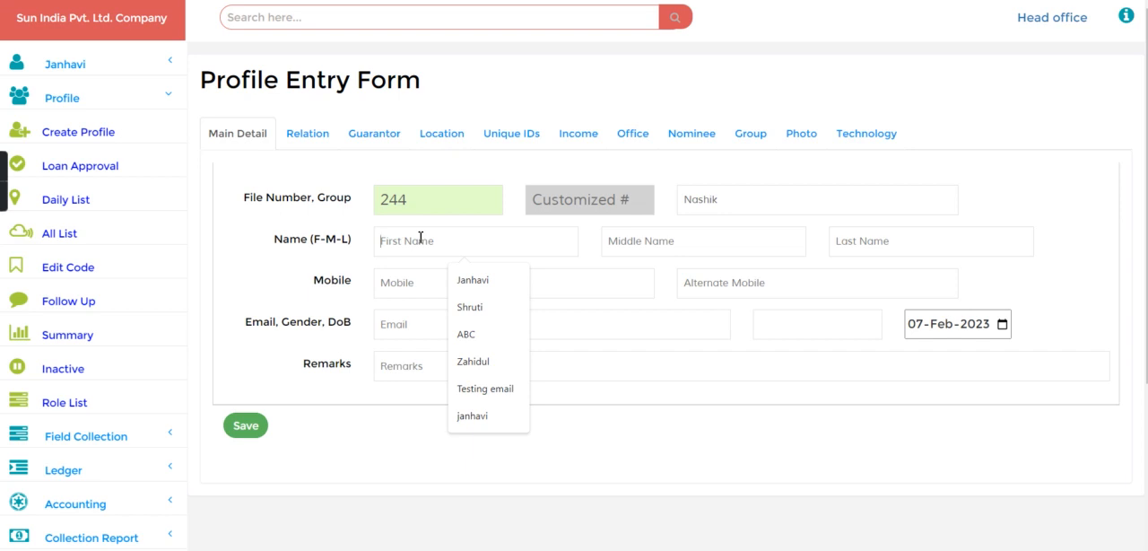
pyautogui.write('Shrut')
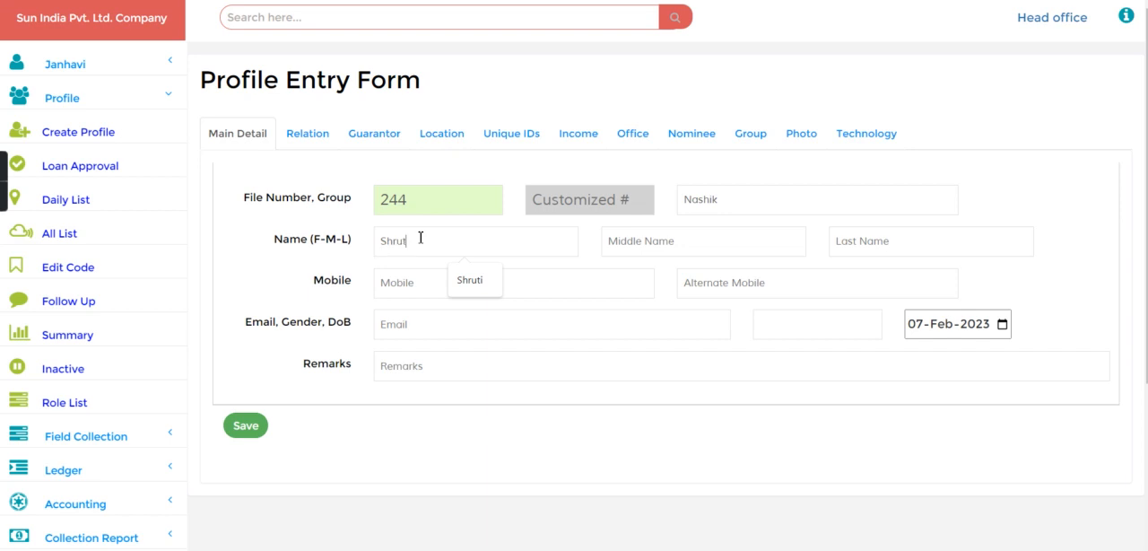
pyautogui.write('i Y')
pyautogui.click(248, 426)
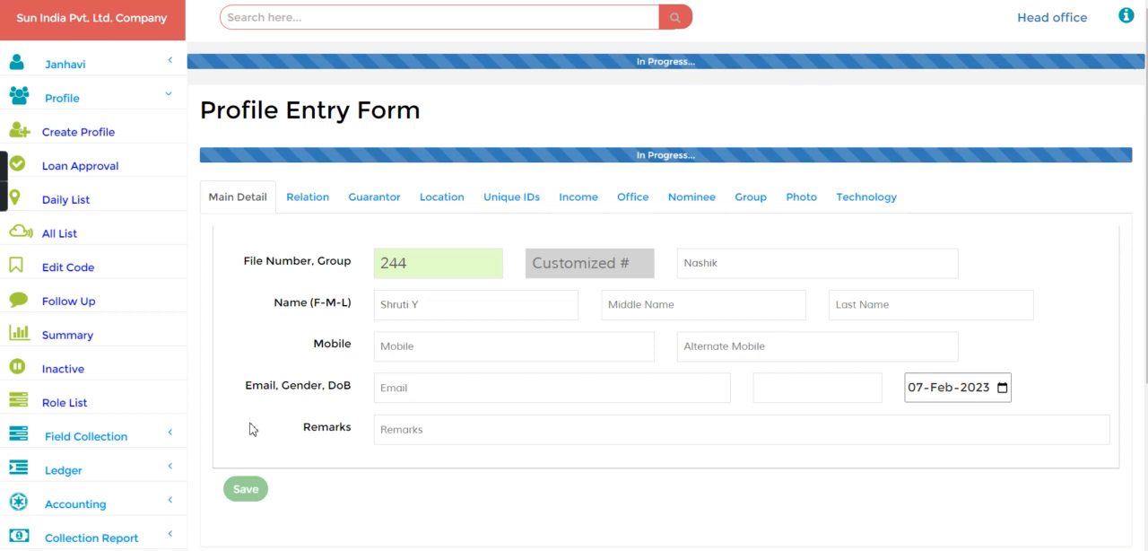
# - Add a third profile to the Nashik group with that customer's name in the first-name field and save it
pyautogui.click(78, 132)
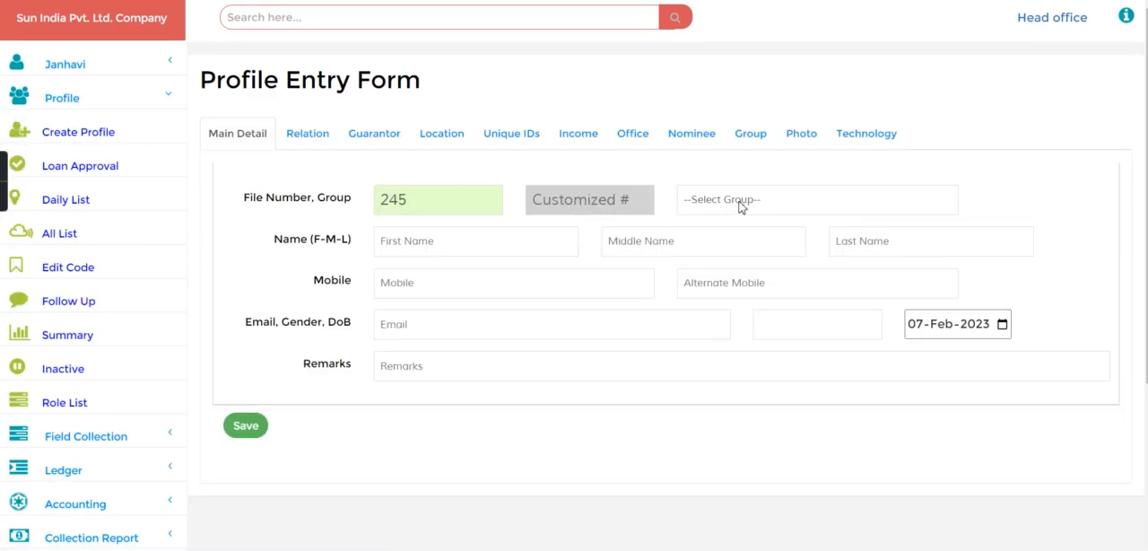
pyautogui.click(742, 199)
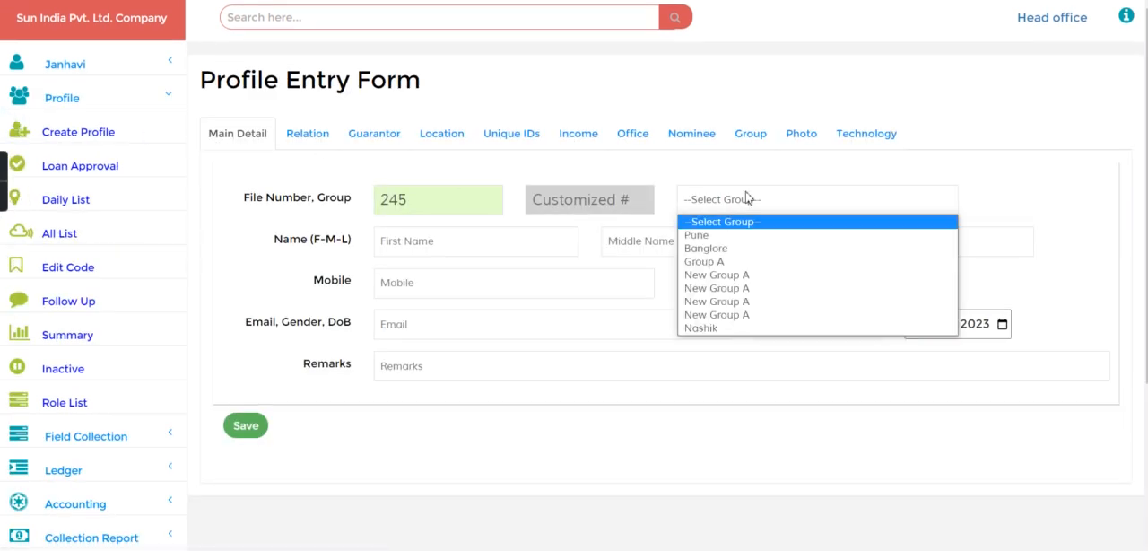
pyautogui.click(700, 328)
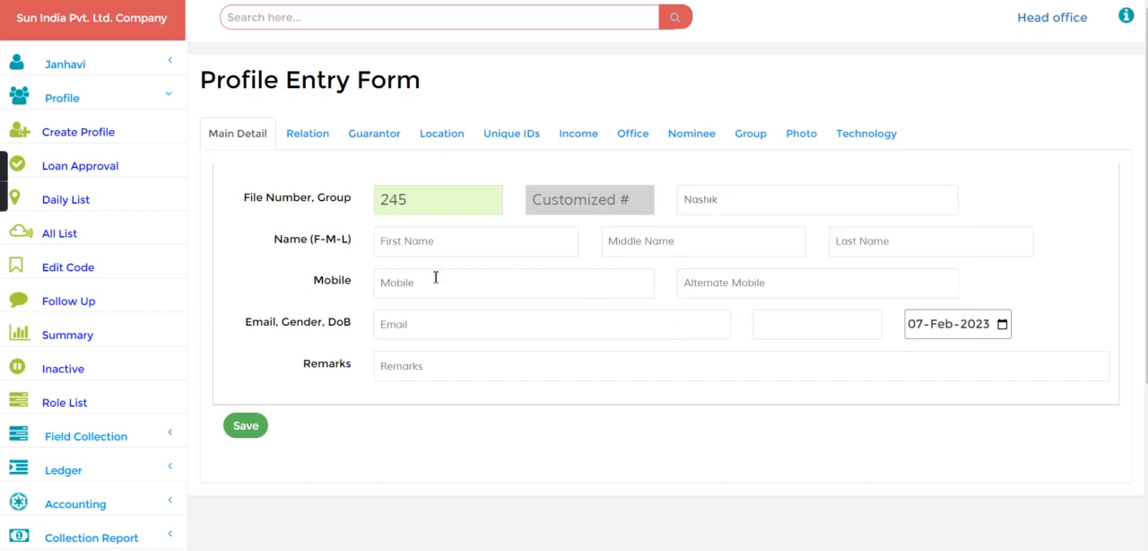
pyautogui.click(419, 255)
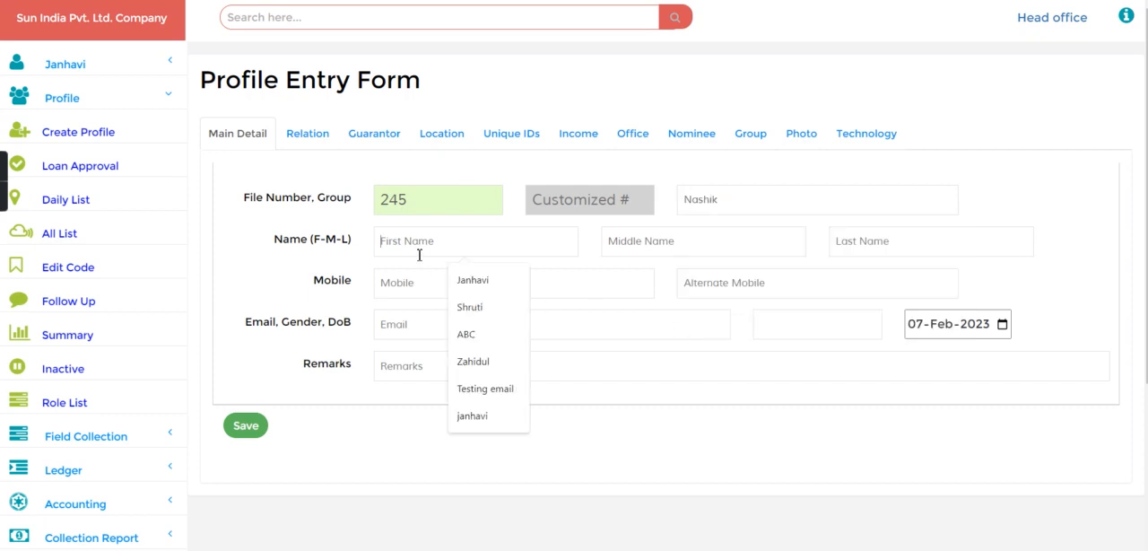
pyautogui.write('Jah')
pyautogui.press('BackSpace')
pyautogui.write('nhavi J')
pyautogui.click(244, 427)
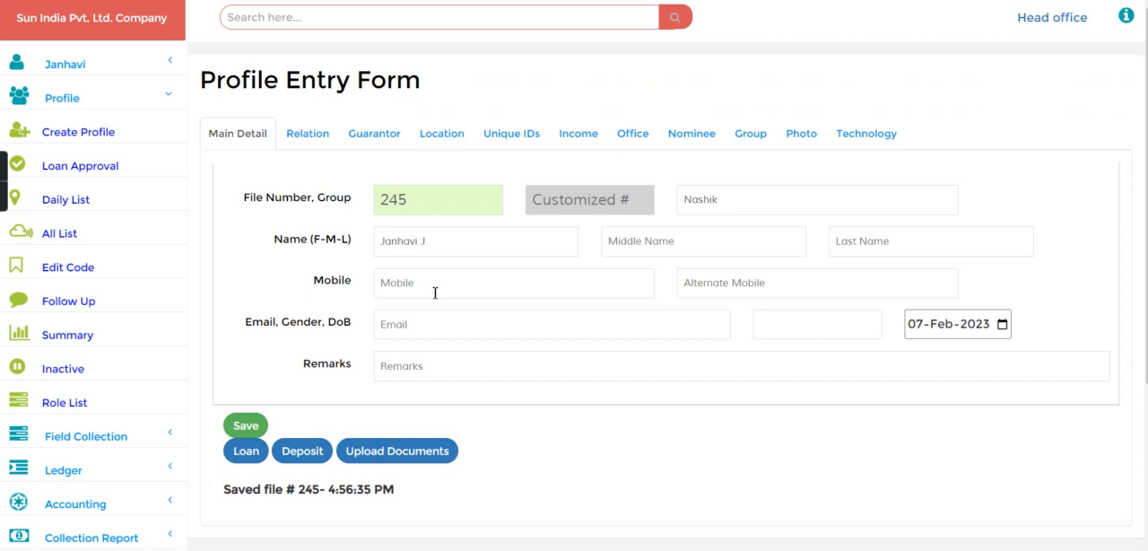
# - Search globally for the Nashik group with the query "g-Nashik"
pyautogui.click(266, 19)
pyautogui.write('g-Na')
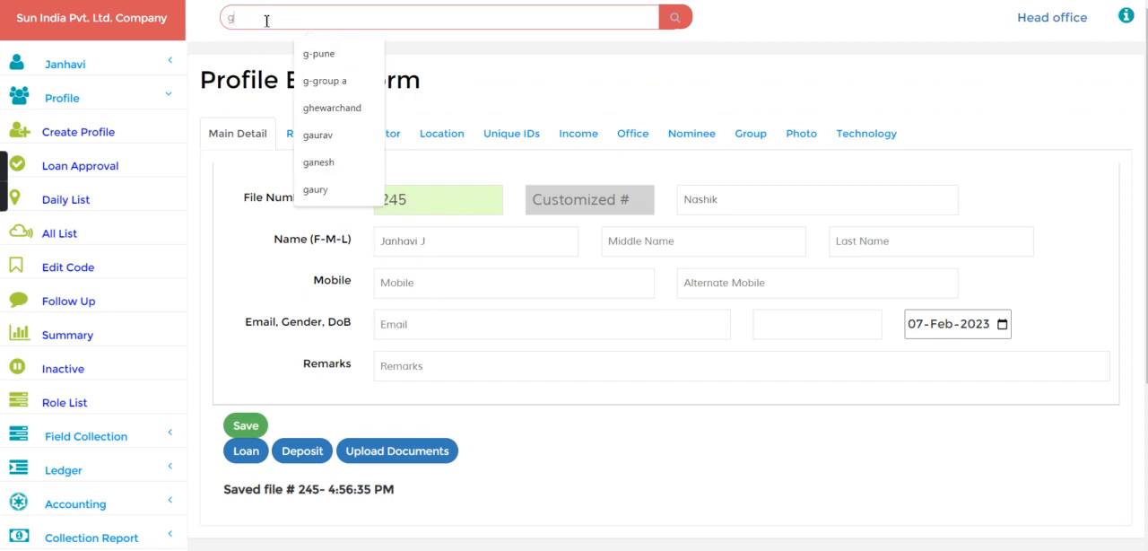
pyautogui.write('sh')
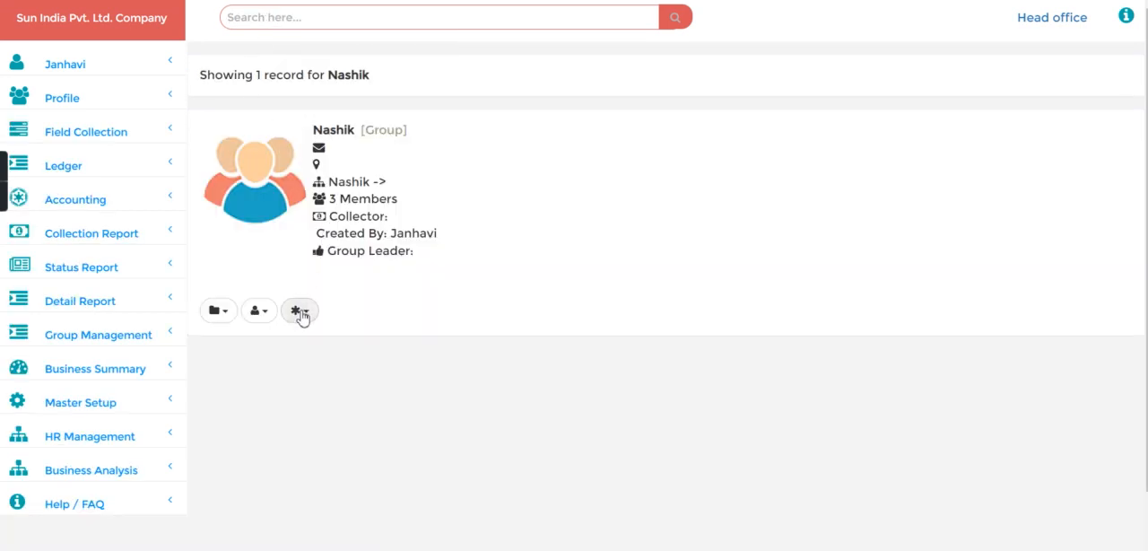
# - Show the Nashik group's member list with its management options, publish the group and confirm
pyautogui.click(301, 313)
pyautogui.click(302, 368)
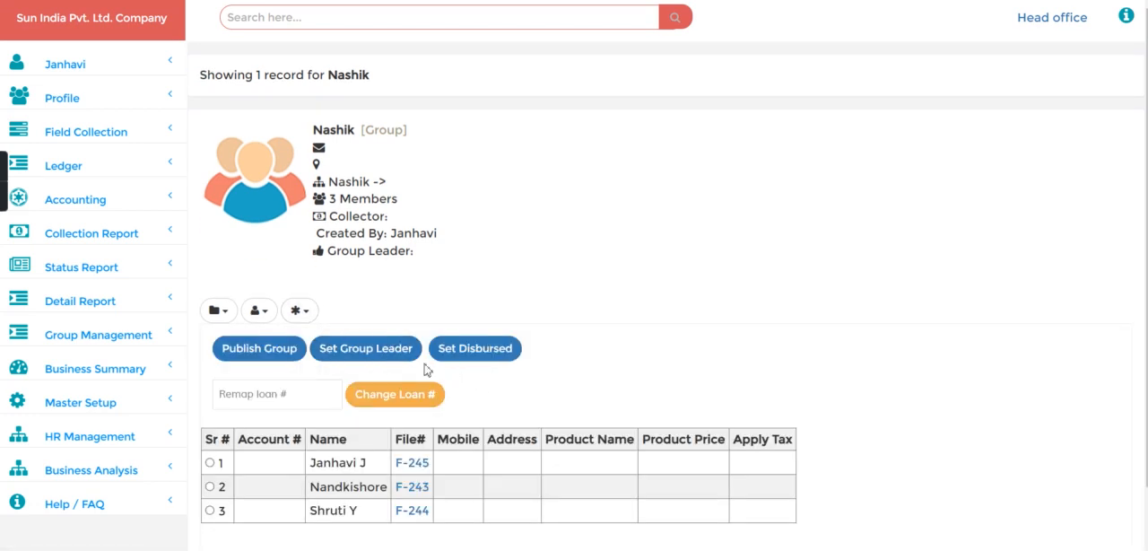
pyautogui.click(276, 351)
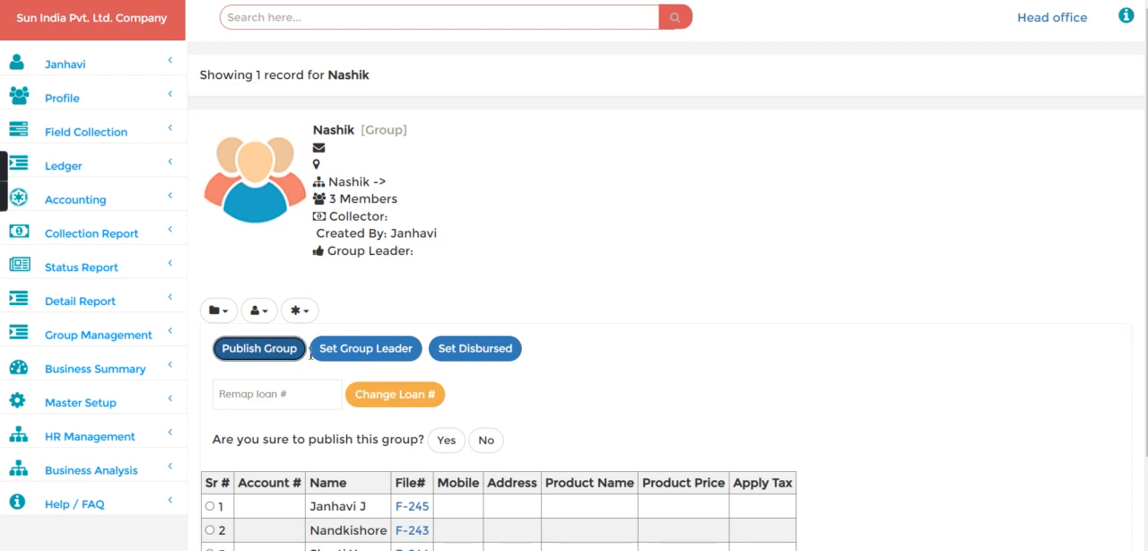
pyautogui.click(444, 439)
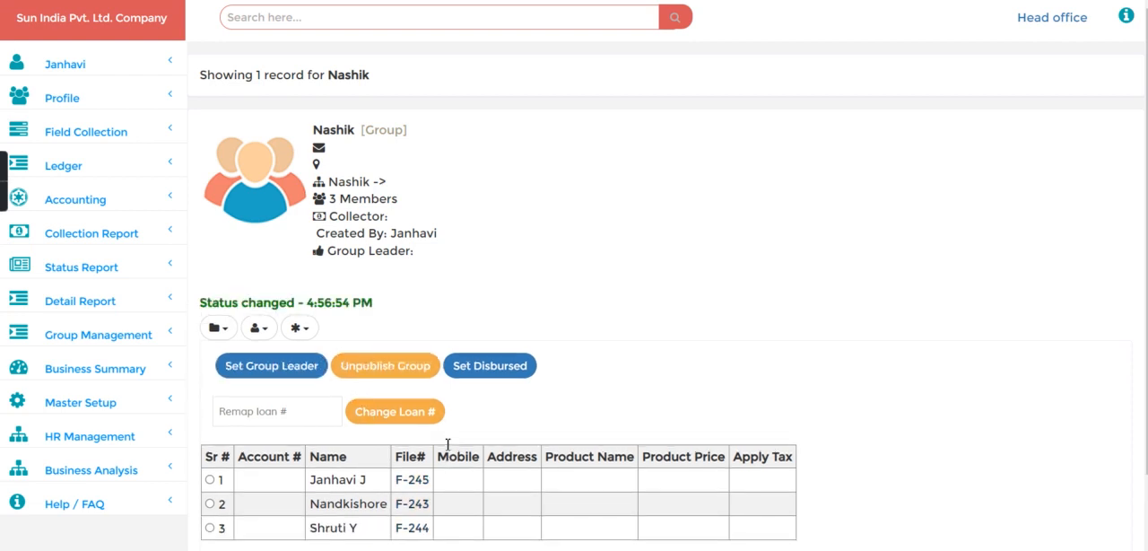
# - Start a group loan entry for Nashik with amount 5000, interest rate 3 monthly and a tenure of 6 months
pyautogui.click(312, 339)
pyautogui.click(320, 417)
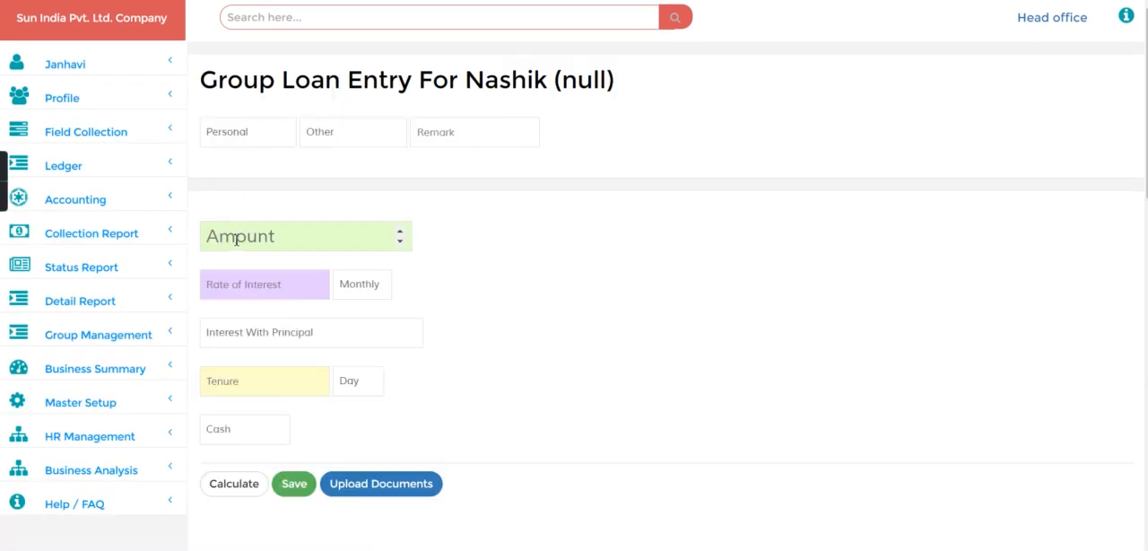
pyautogui.write('5')
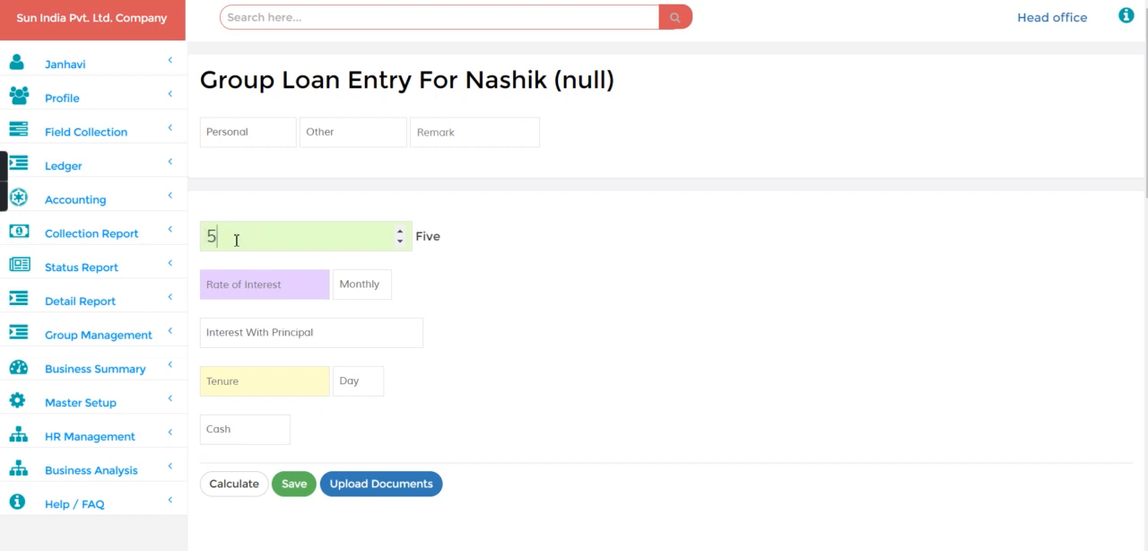
pyautogui.write('000')
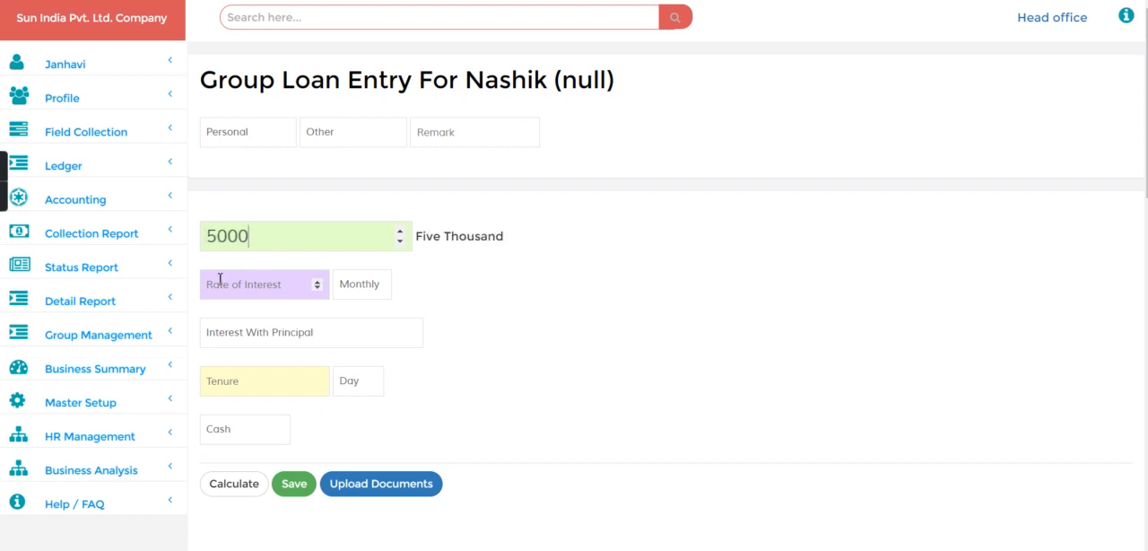
pyautogui.write('3')
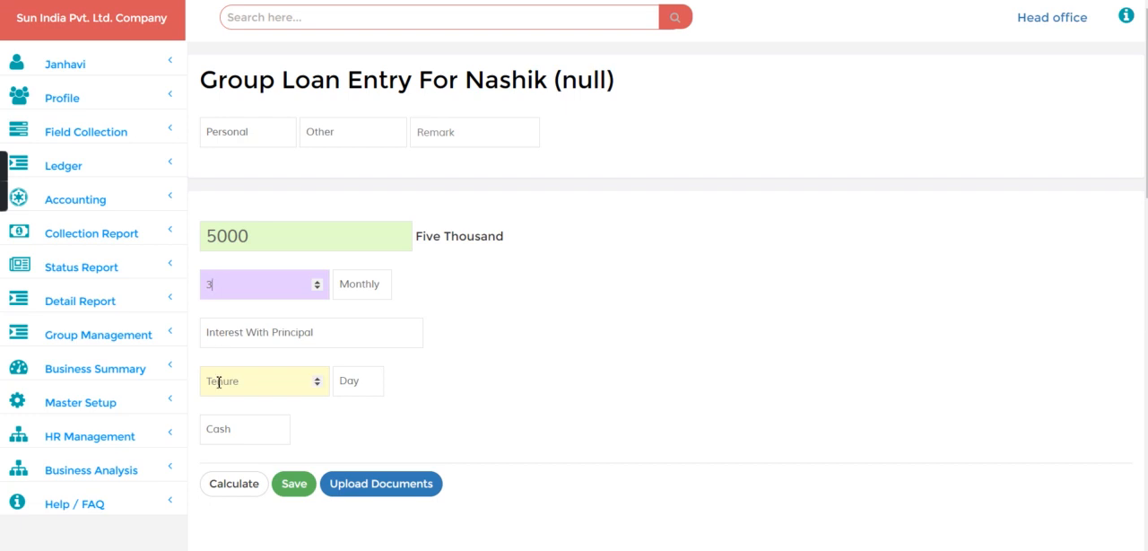
pyautogui.write('6')
pyautogui.click(348, 380)
pyautogui.click(360, 430)
# - Set the group loan's disbursement date to 07-Dec-2022 in the additional settings
pyautogui.scroll(-3, 473, 431)
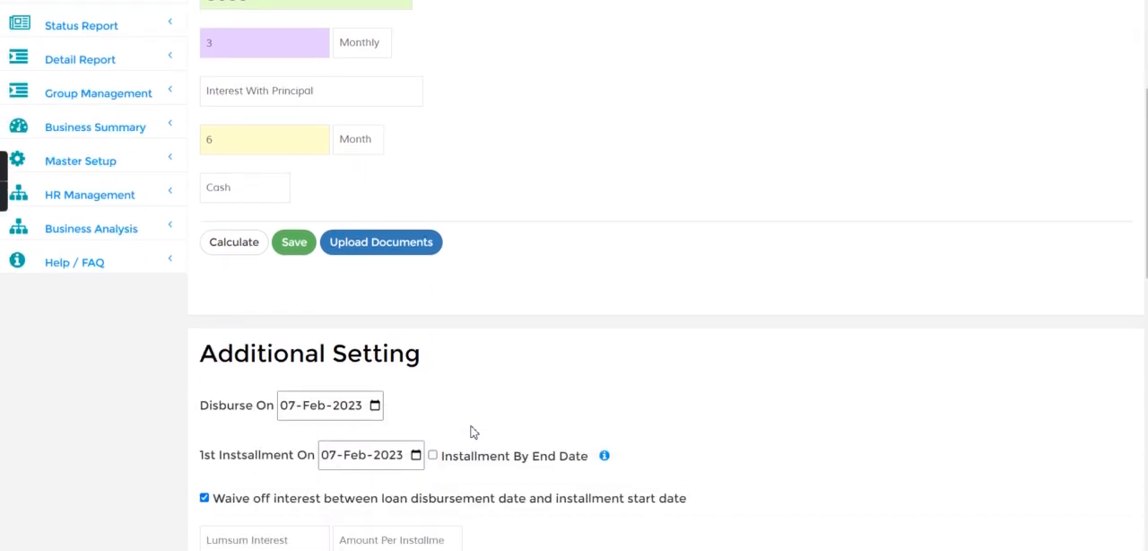
pyautogui.click(310, 411)
pyautogui.press('Down')
pyautogui.press('Down')
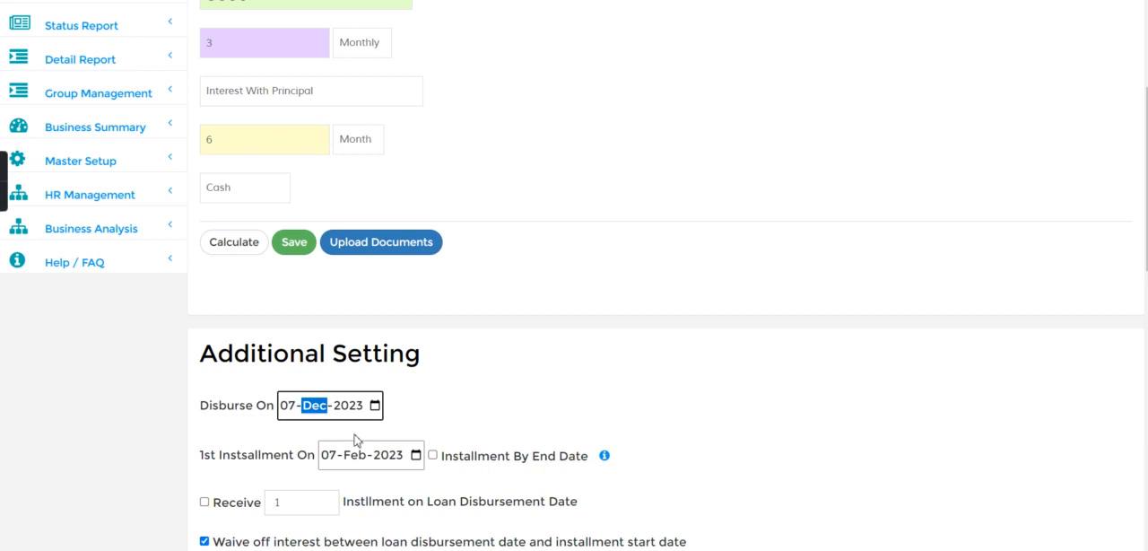
pyautogui.click(349, 408)
pyautogui.write('202')
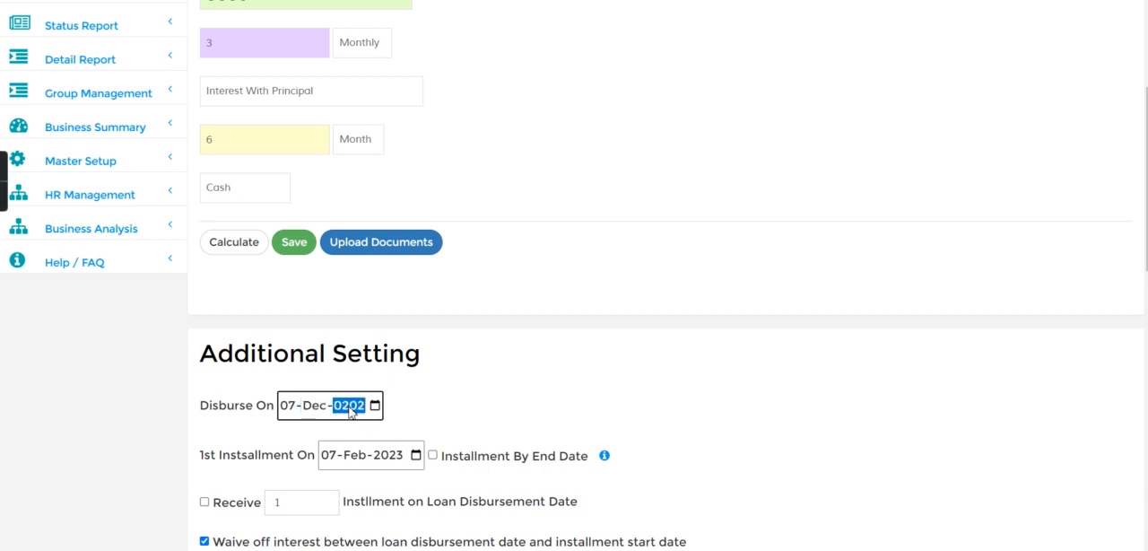
pyautogui.write('02022')
# - Set the group loan's first installment date to 07-Dec-2022
pyautogui.click(333, 460)
pyautogui.click(356, 457)
pyautogui.write('d')
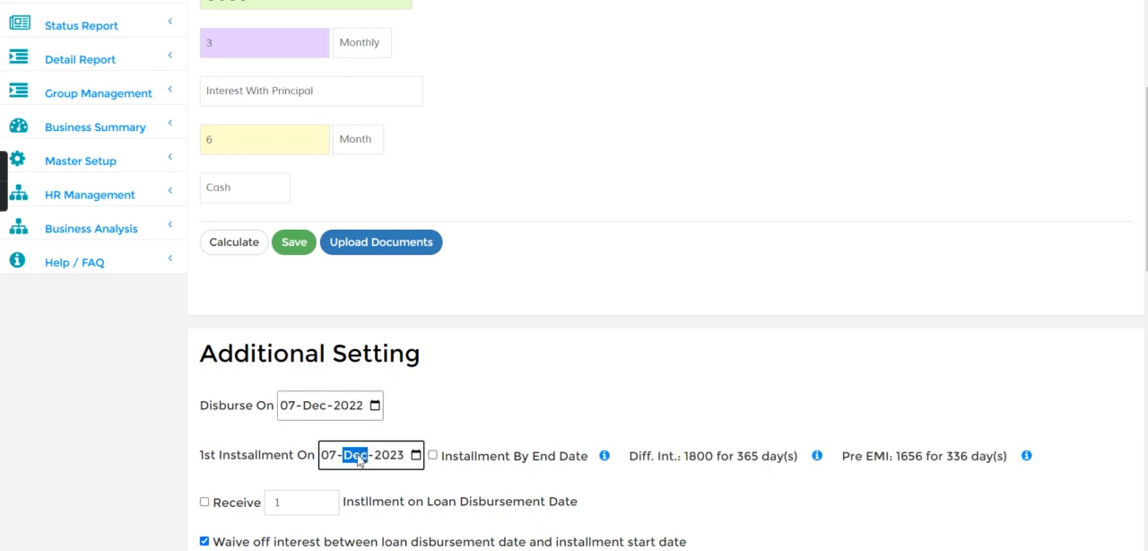
pyautogui.click(391, 457)
pyautogui.write('20')
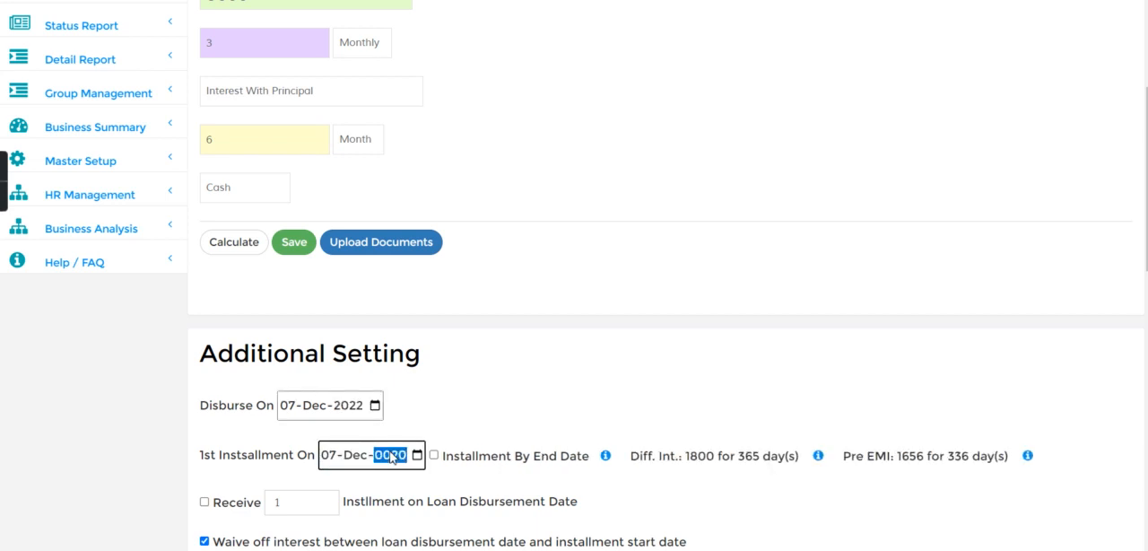
pyautogui.write('22')
# - Try to calculate the group loan and enable the Group Member option to list the Nashik members
pyautogui.click(229, 242)
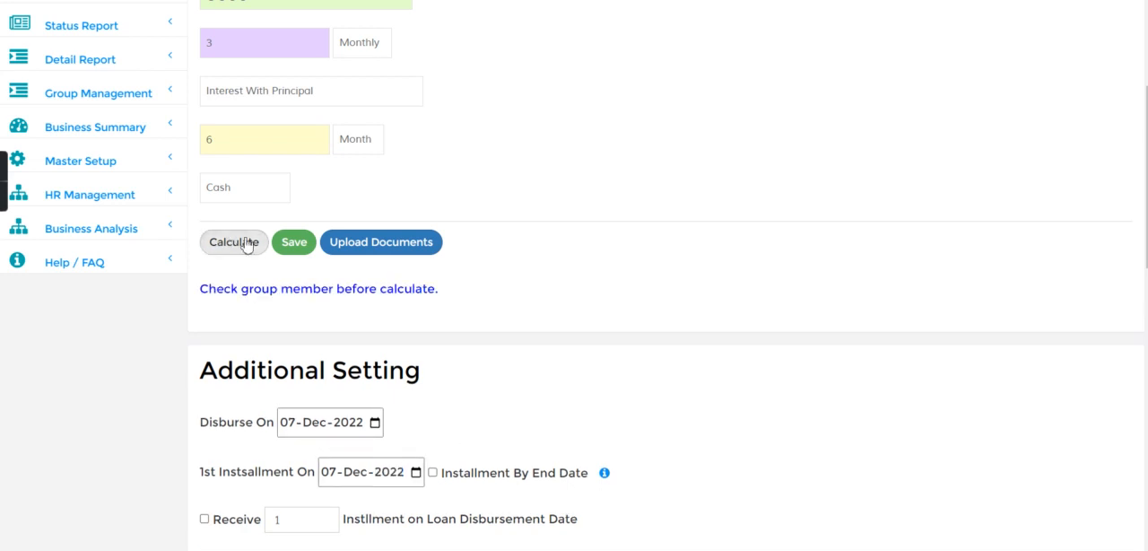
pyautogui.scroll(-1, 574, 269)
pyautogui.scroll(-5, 1093, 407)
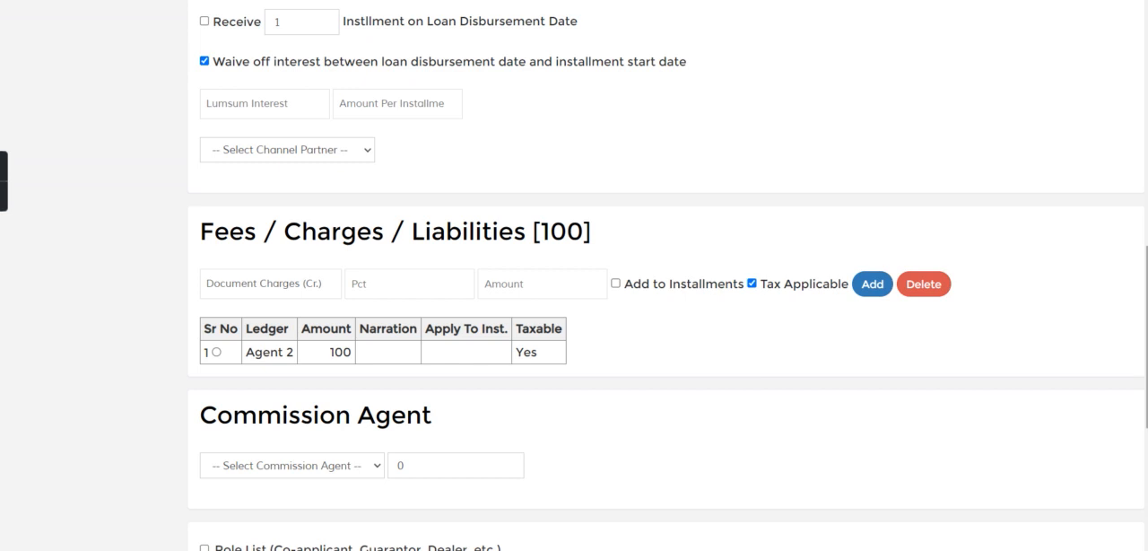
pyautogui.scroll(-4, 1093, 406)
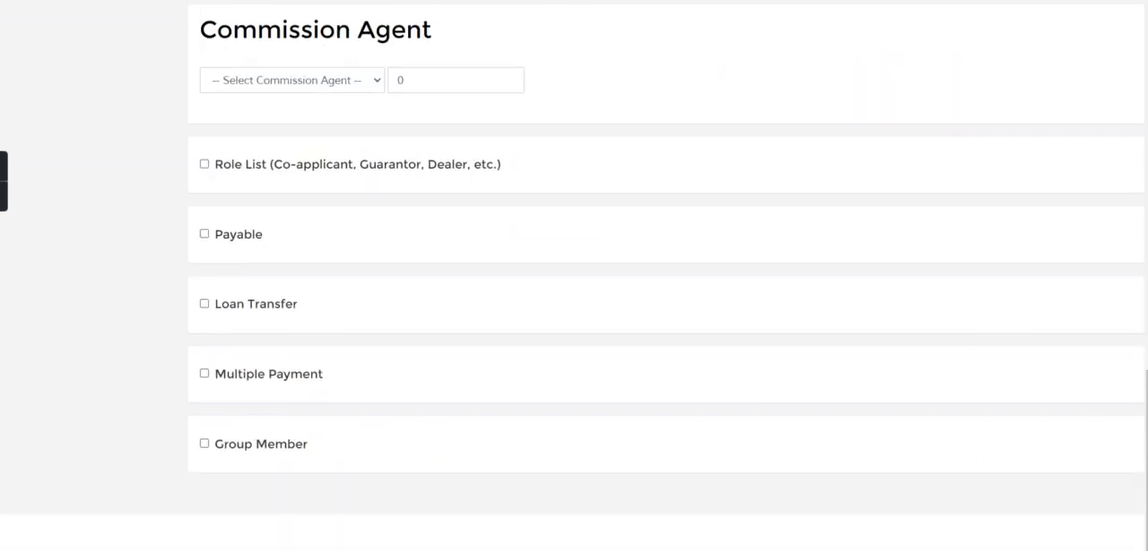
pyautogui.click(205, 443)
pyautogui.scroll(-3, 204, 443)
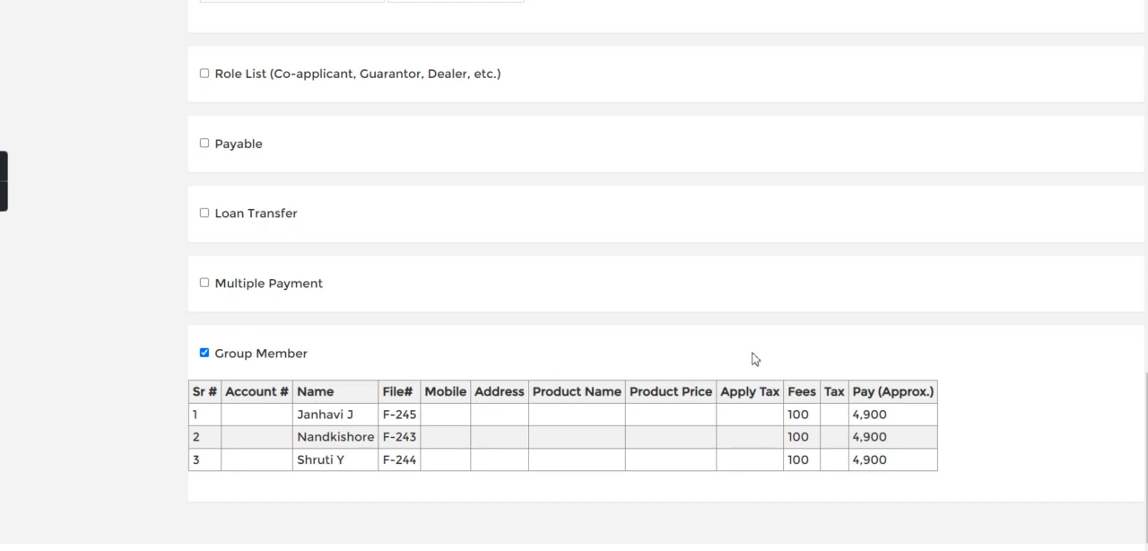
# - Delete the Agent 2 charge from the loan's fees and calculate the loan
pyautogui.scroll(6, 899, 311)
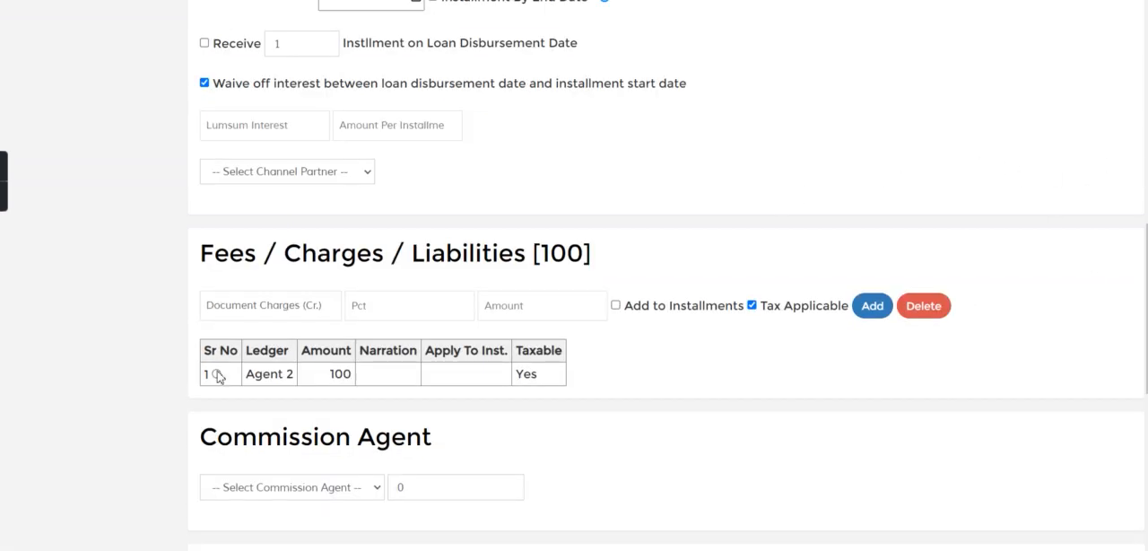
pyautogui.click(937, 305)
pyautogui.scroll(6, 1011, 232)
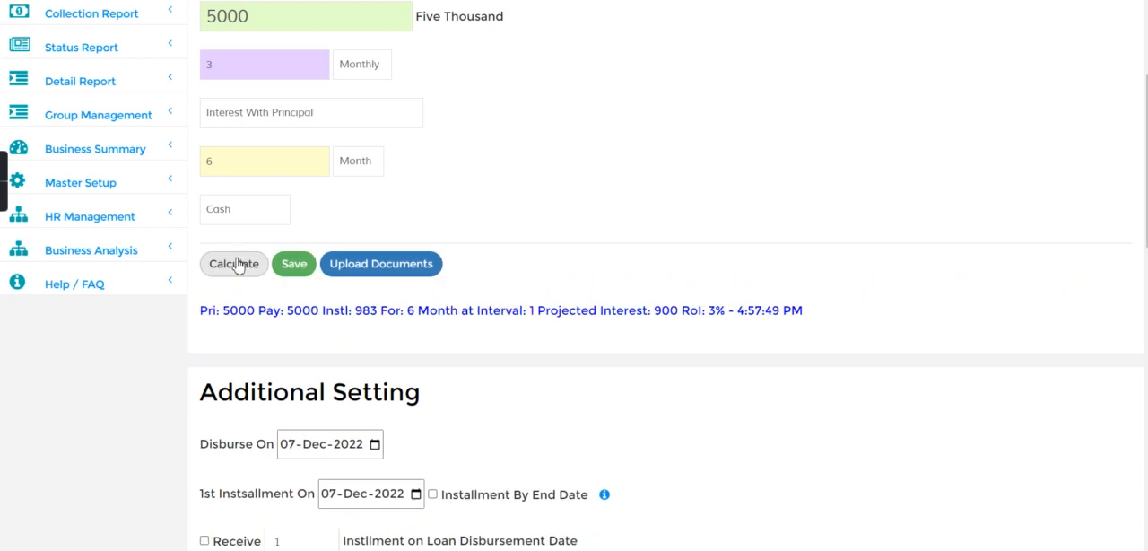
# - Save the group loan for all members and close the list of generated loan accounts
pyautogui.click(296, 269)
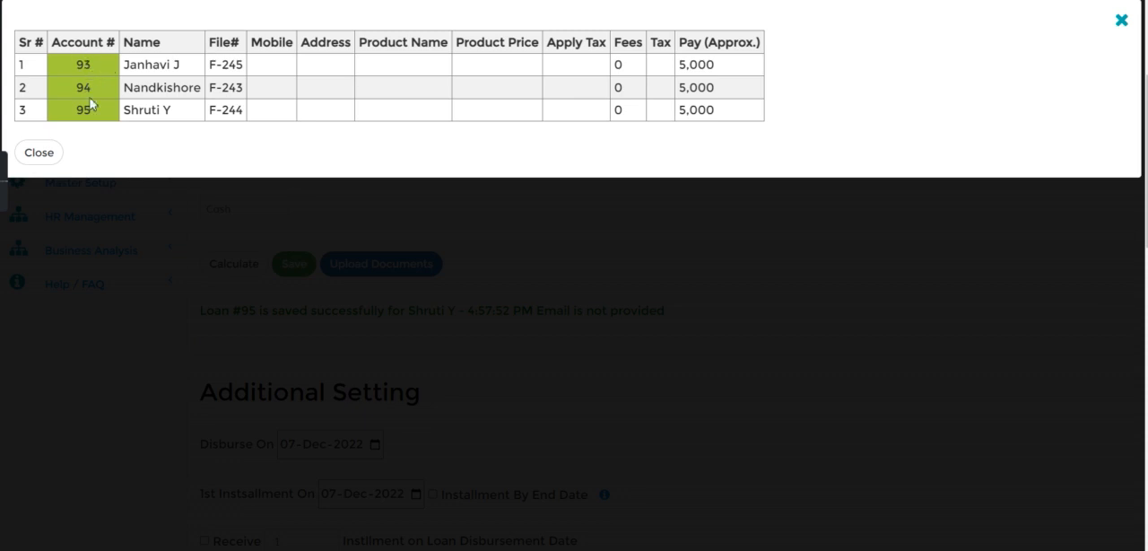
pyautogui.click(41, 153)
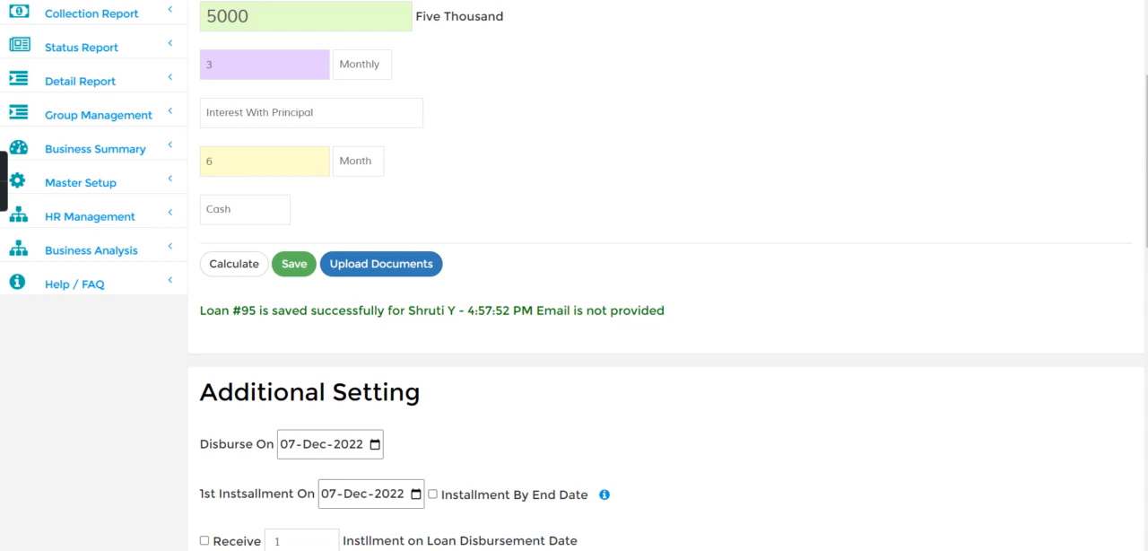
pyautogui.scroll(3, 663, 275)
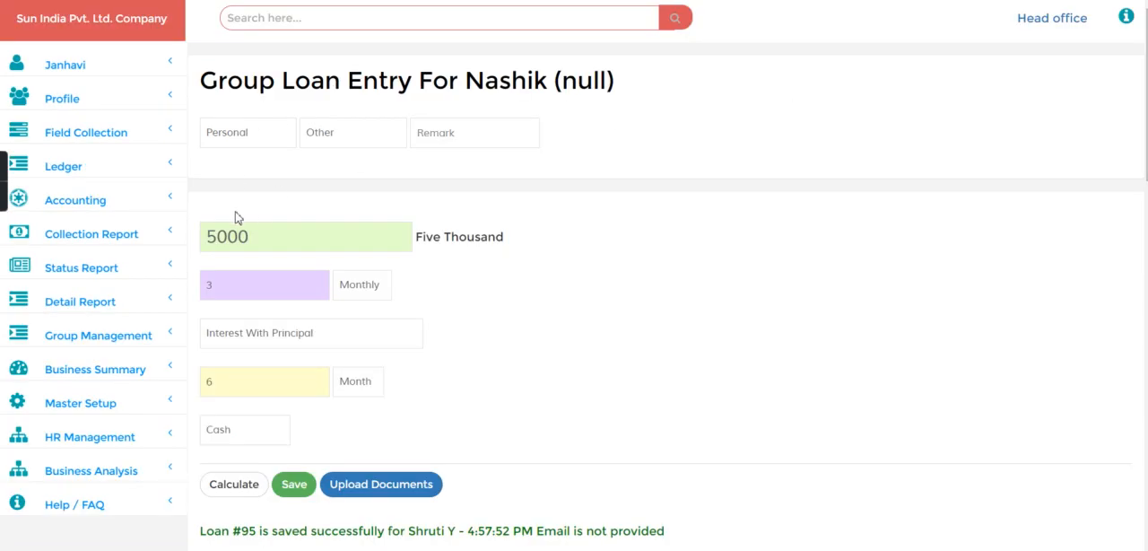
# - Open the Group Collection List under Field Collection and locate the Nashik group's due amount
pyautogui.click(109, 339)
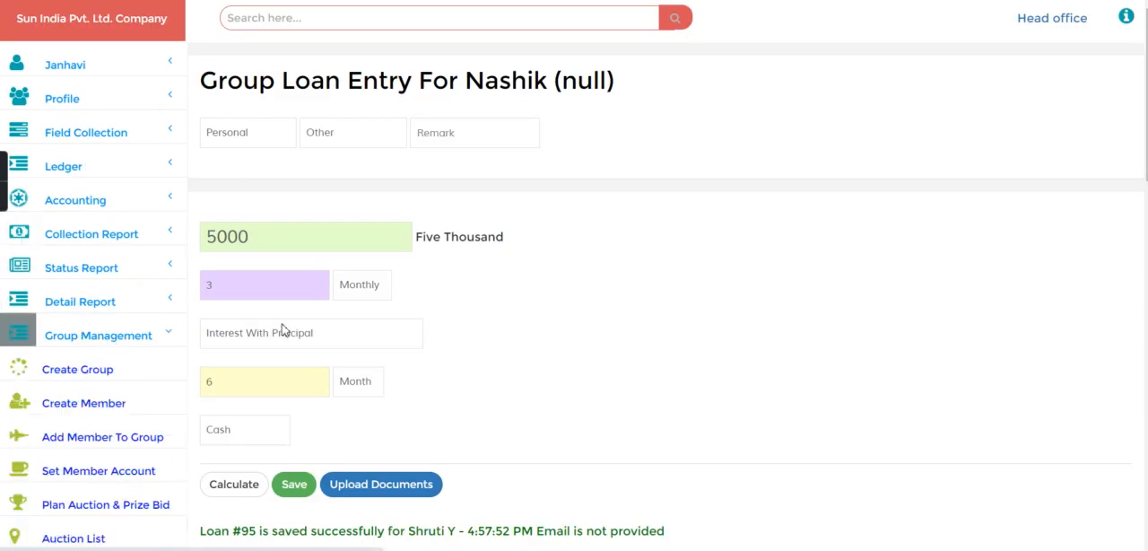
pyautogui.click(141, 144)
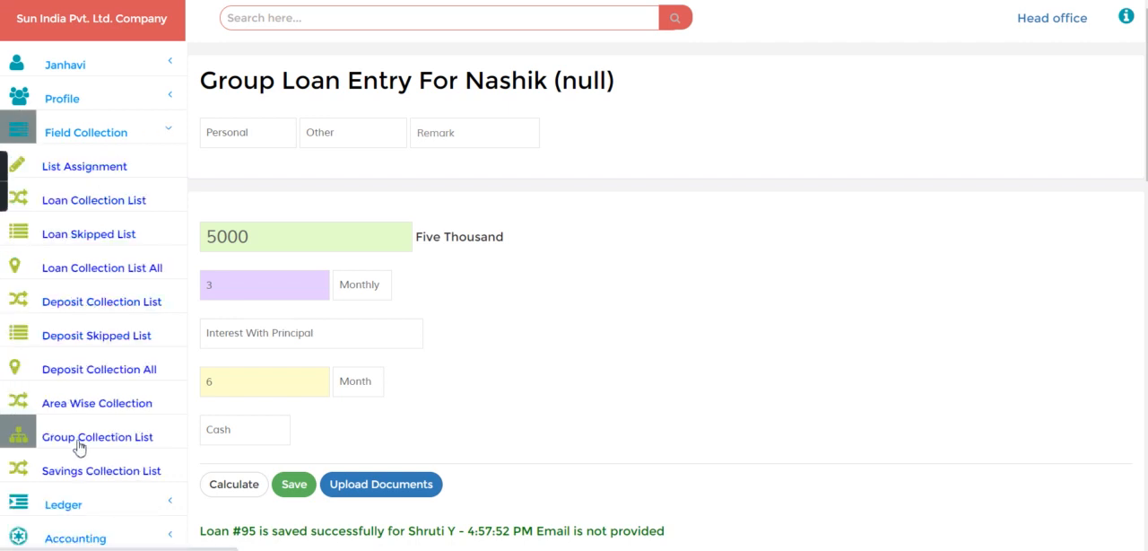
pyautogui.click(79, 448)
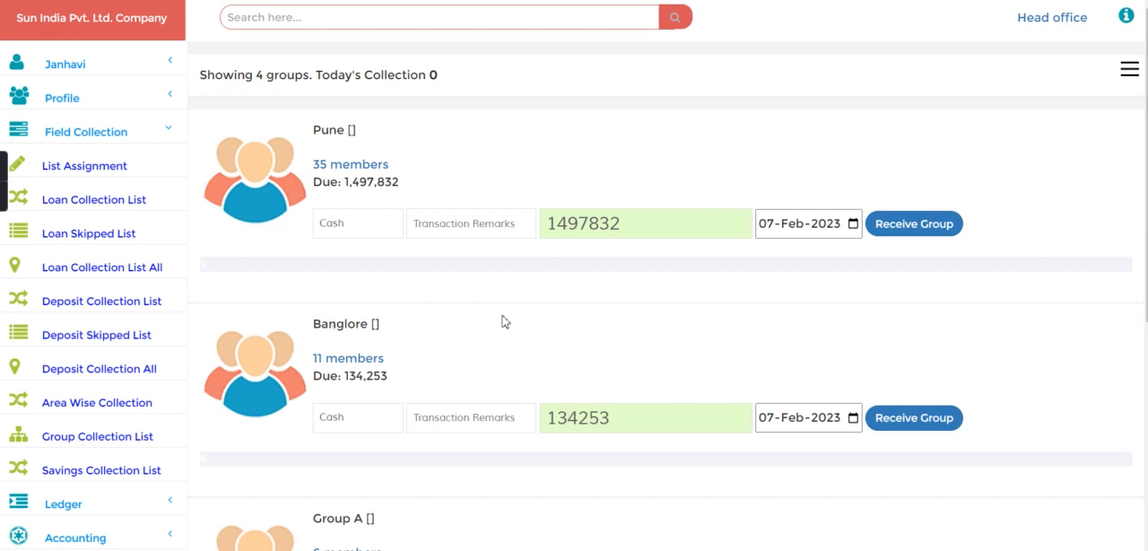
pyautogui.scroll(-4, 502, 321)
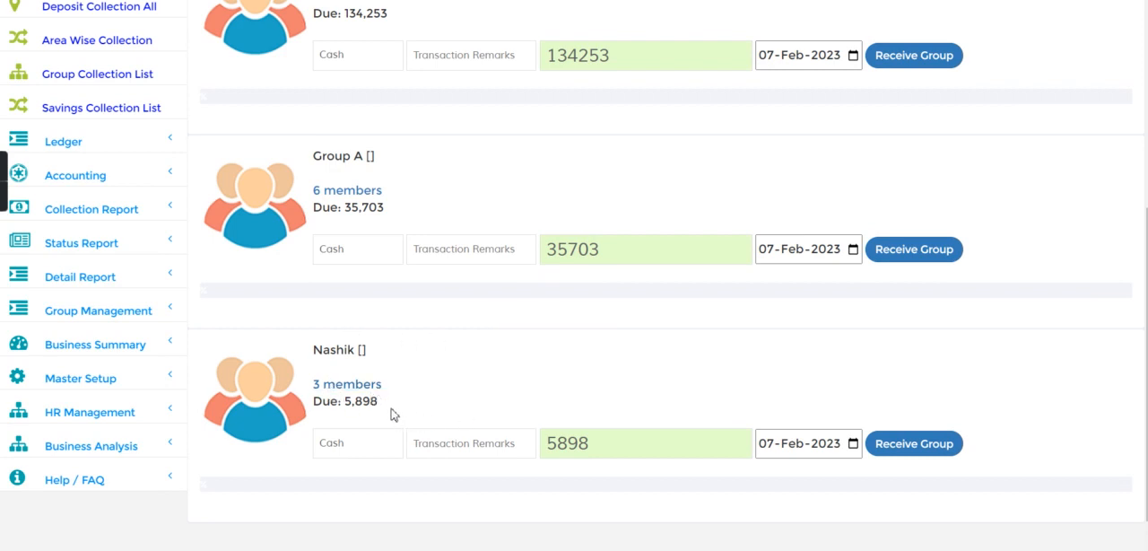
pyautogui.moveTo(586, 451); pyautogui.dragTo(541, 453)
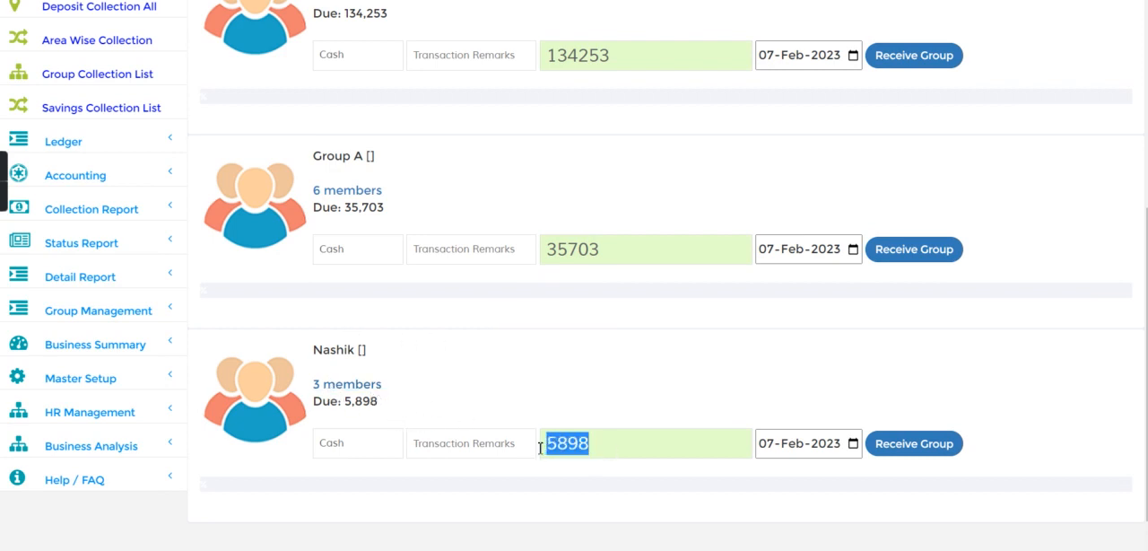
# - Review each Nashik member's due amount, monthly installment and payment modes in the group's member list, and close it
pyautogui.click(356, 388)
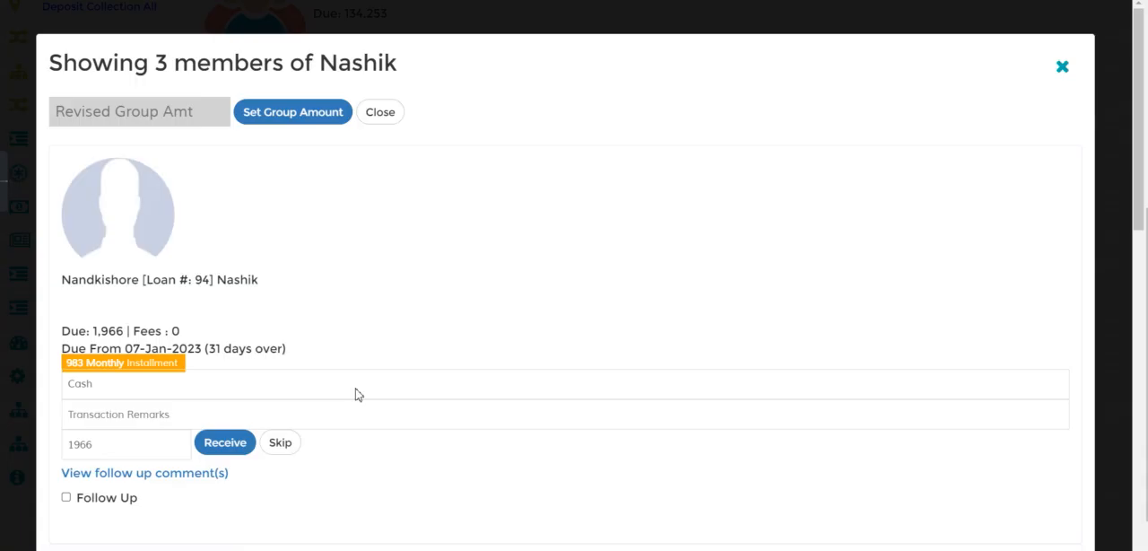
pyautogui.click(324, 386)
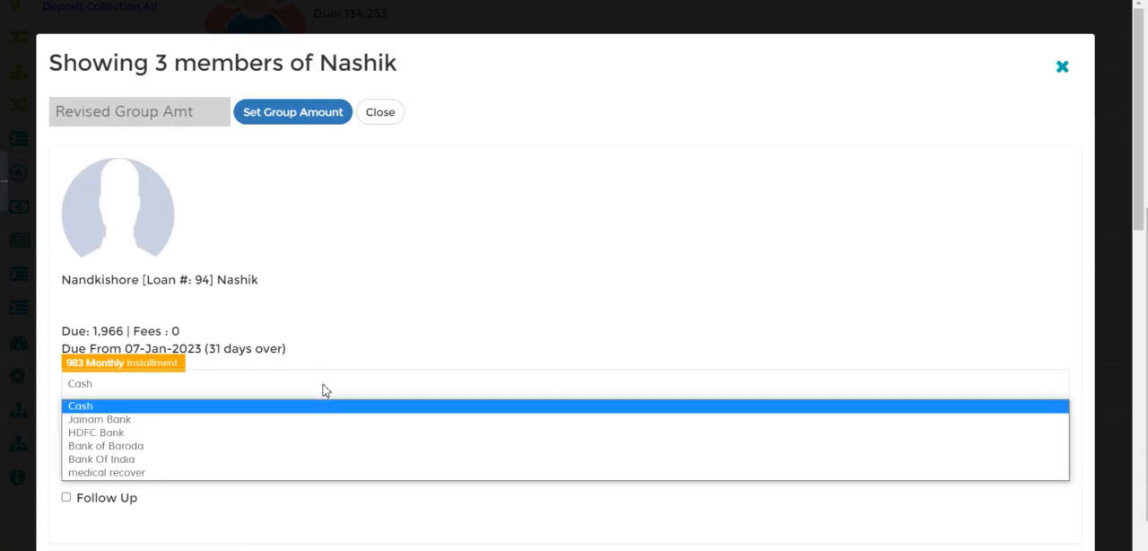
pyautogui.click(397, 310)
pyautogui.scroll(-1, 397, 310)
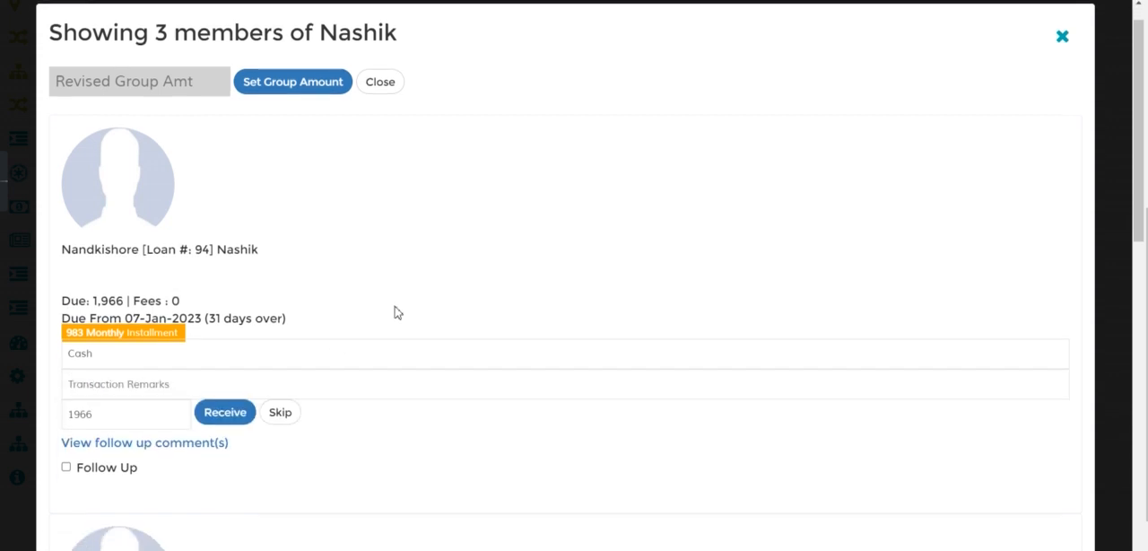
pyautogui.scroll(-1, 183, 413)
pyautogui.scroll(-5, 183, 412)
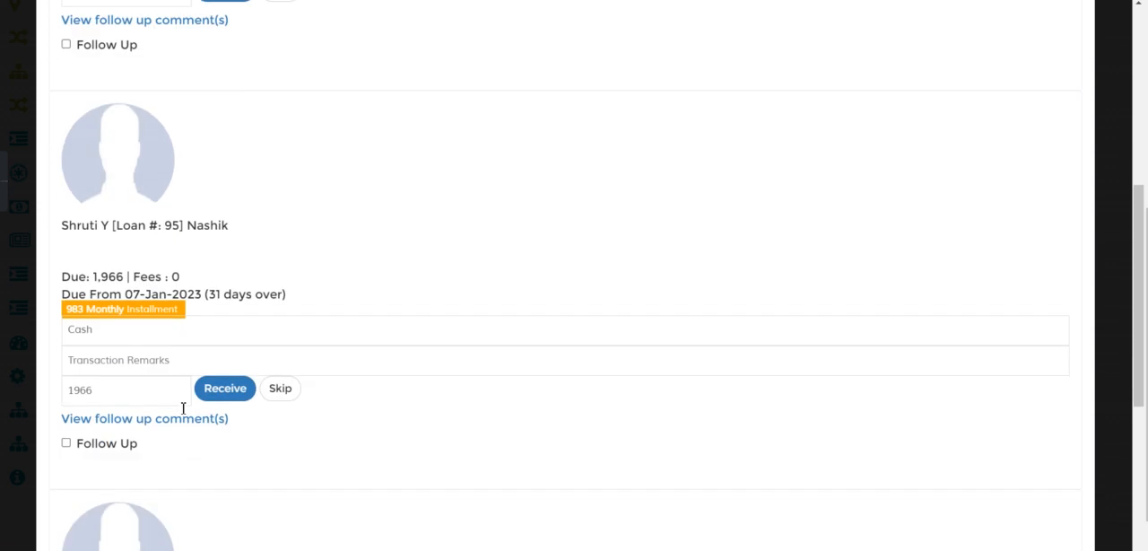
pyautogui.scroll(-1, 183, 413)
pyautogui.scroll(6, 183, 411)
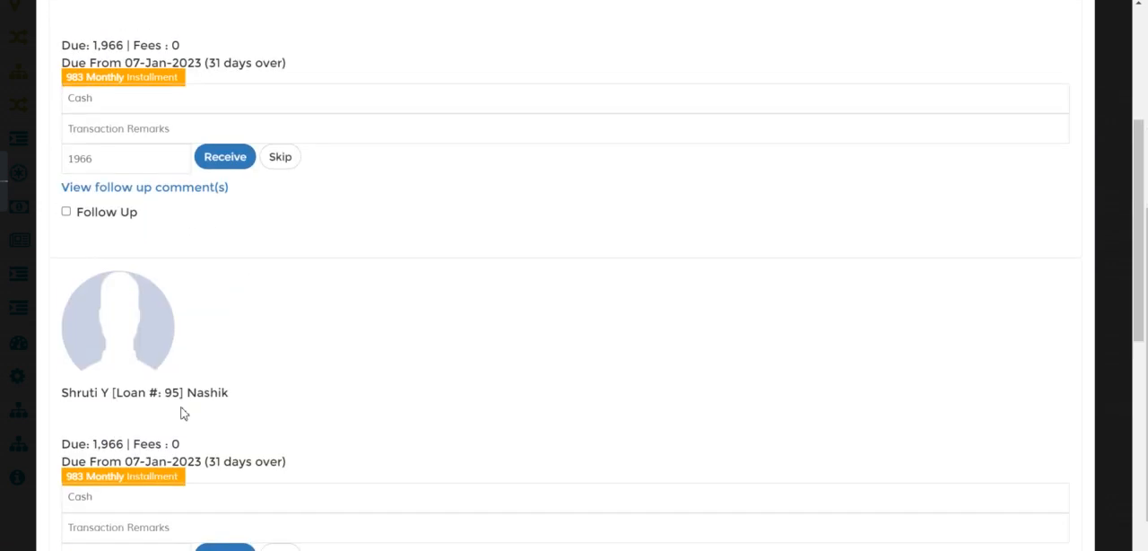
pyautogui.click(380, 112)
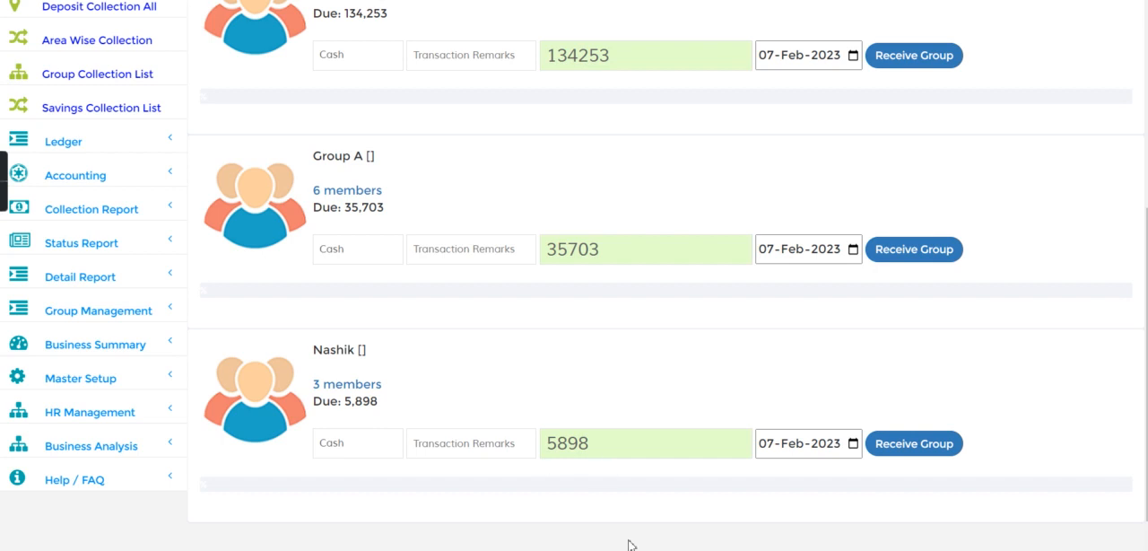
# - Switch to Calculator, clear the previous calculation, divide the Nashik group's due of 5898 by 2, and return to the Group Collection List
pyautogui.click(635, 543)
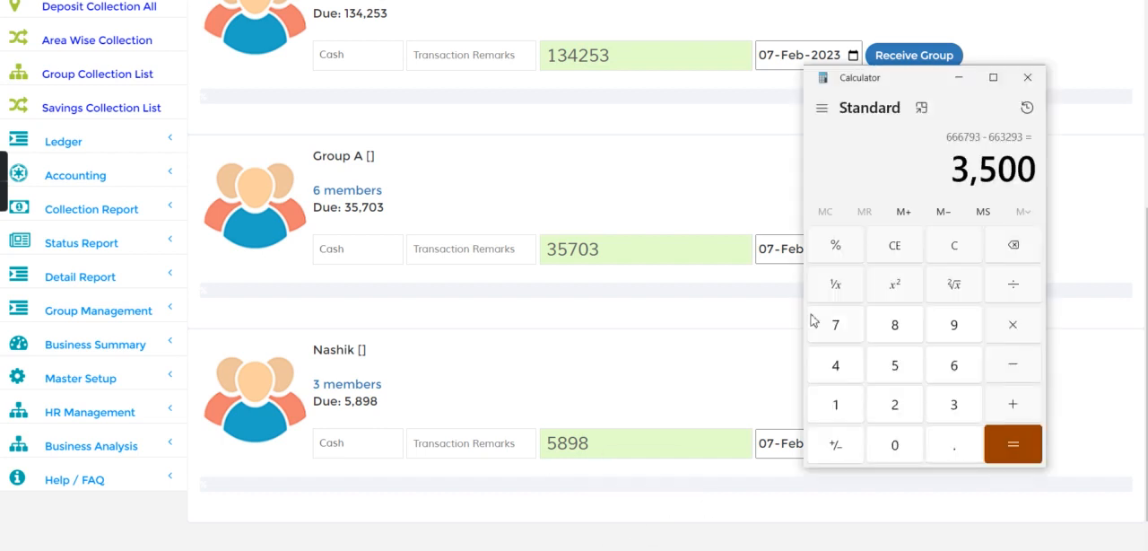
pyautogui.click(954, 245)
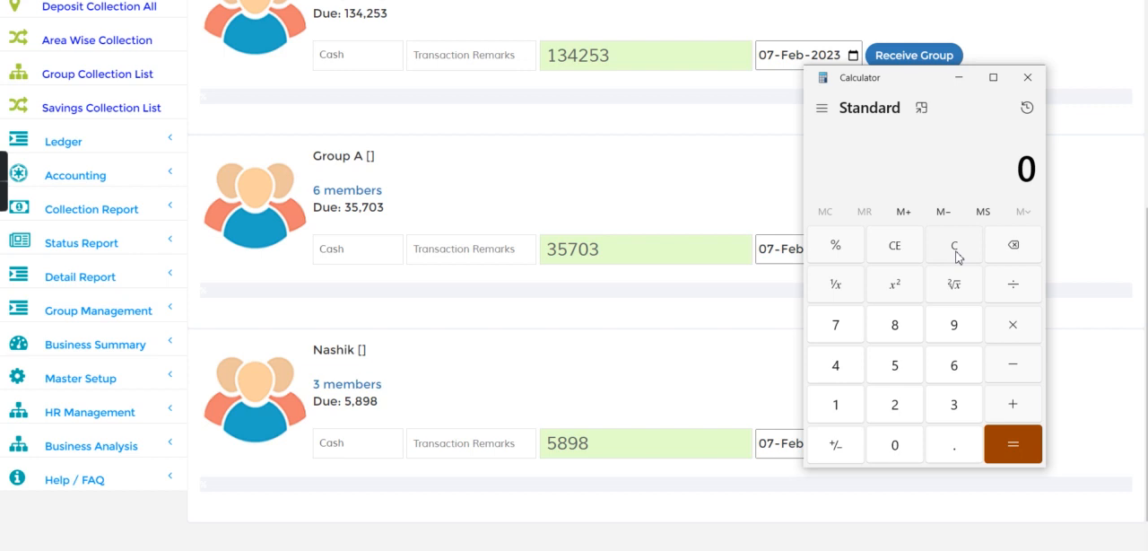
pyautogui.write('5898')
pyautogui.click(1019, 297)
pyautogui.click(897, 409)
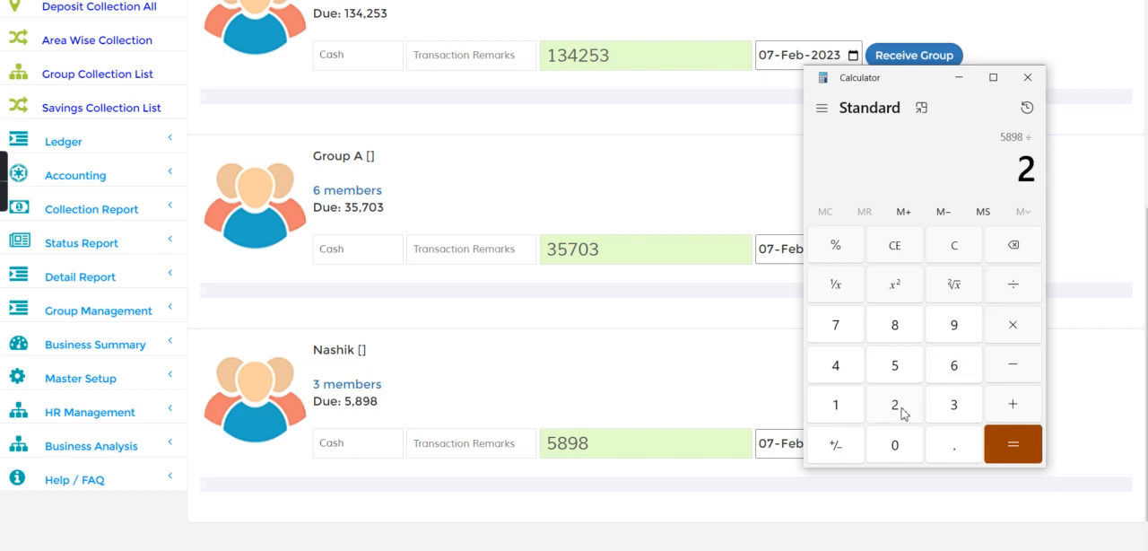
pyautogui.click(1013, 435)
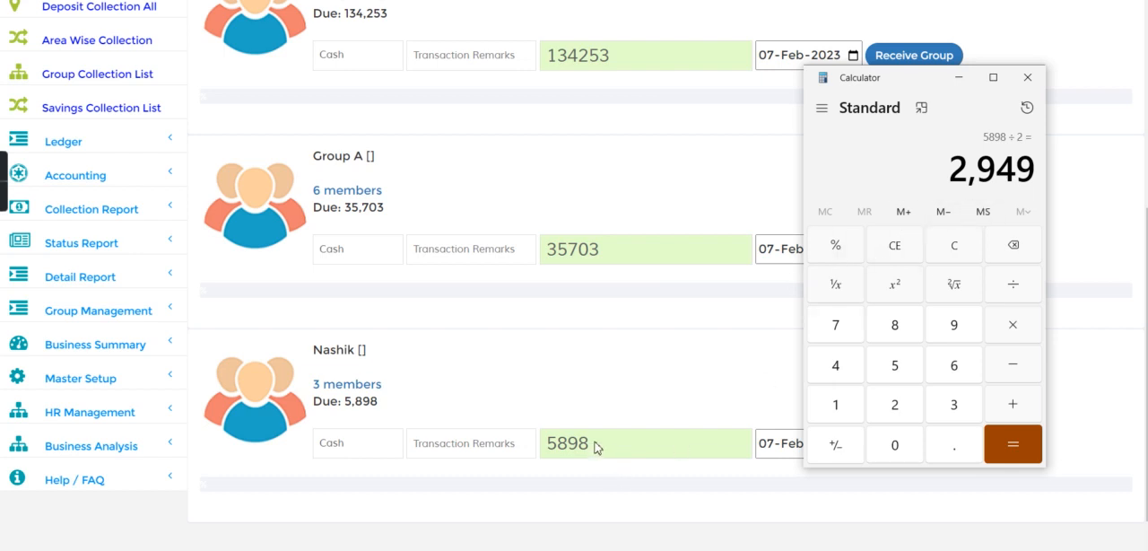
pyautogui.click(506, 408)
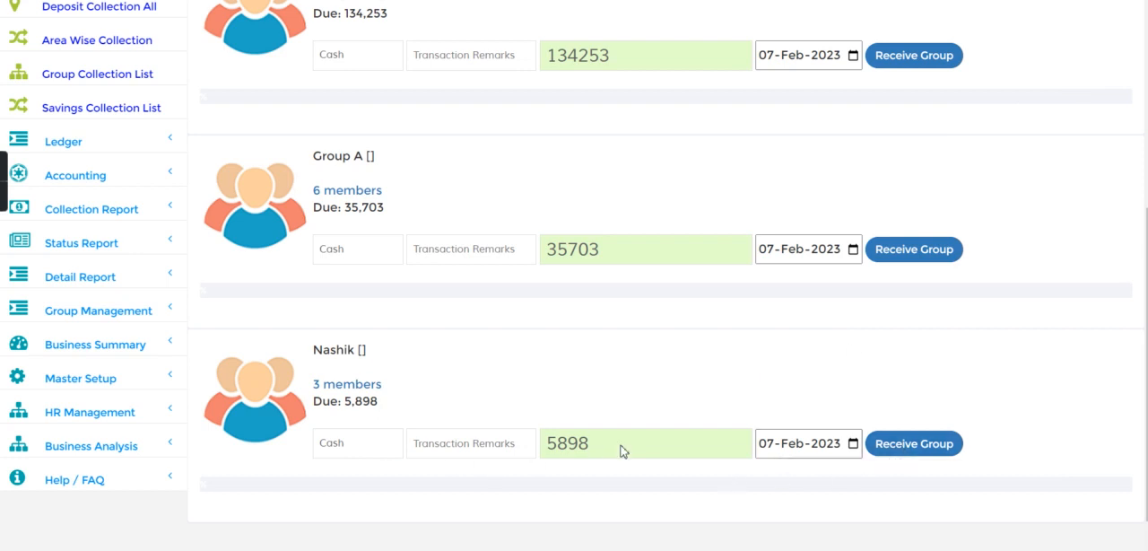
# - Set the Nashik group's revised amount to 2949 in its member list, accept the per-loan split, and close the list
pyautogui.click(342, 391)
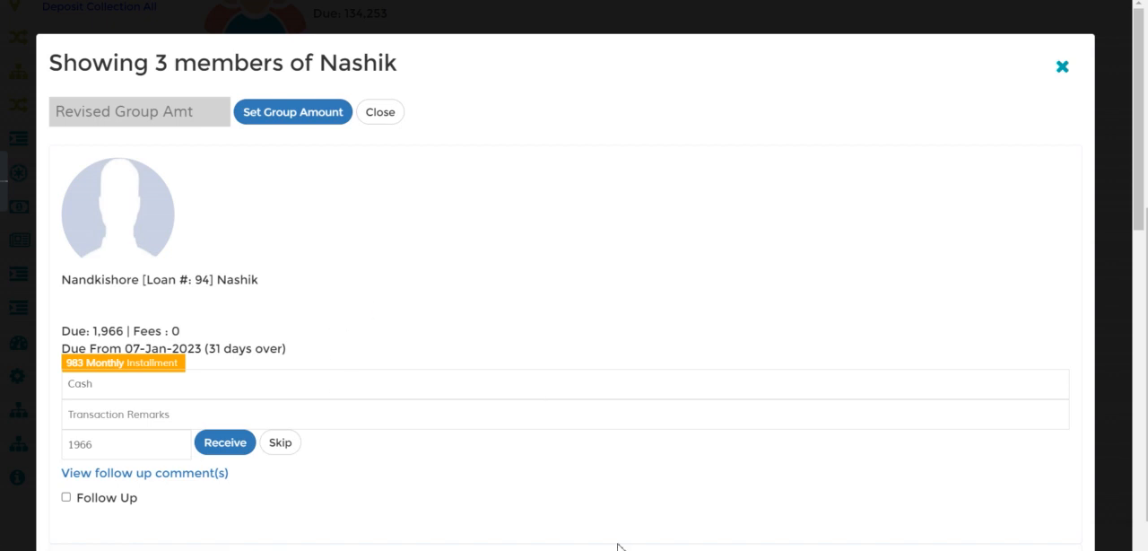
pyautogui.hotkey('alt', 'Tab')
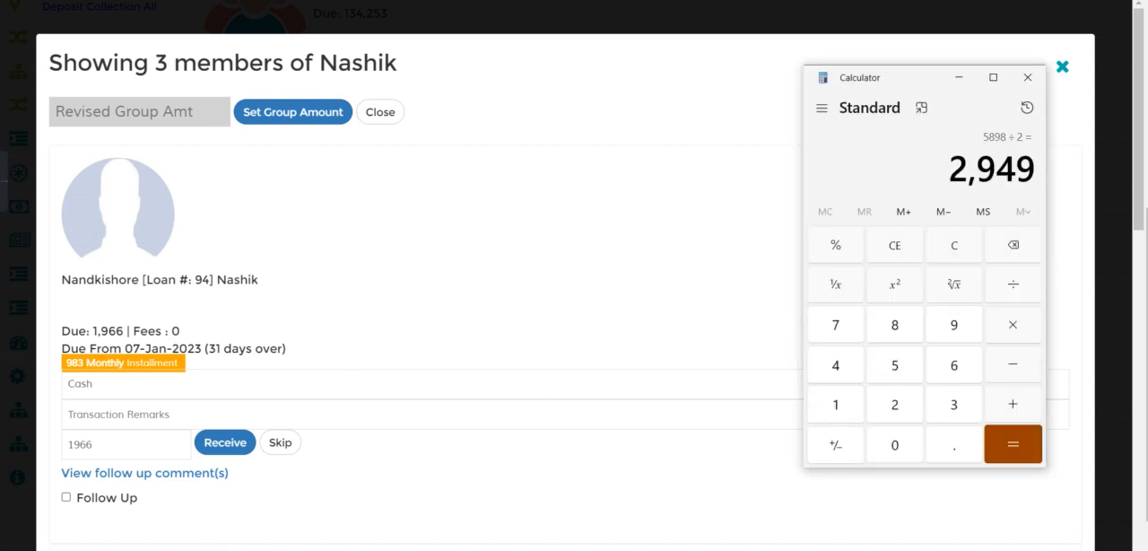
pyautogui.click(147, 110)
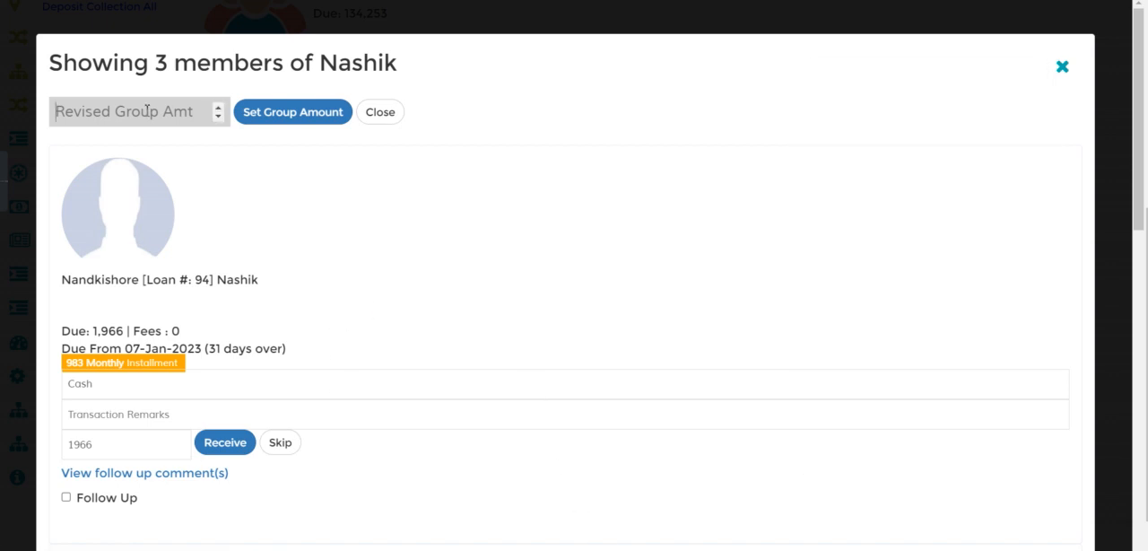
pyautogui.write('29')
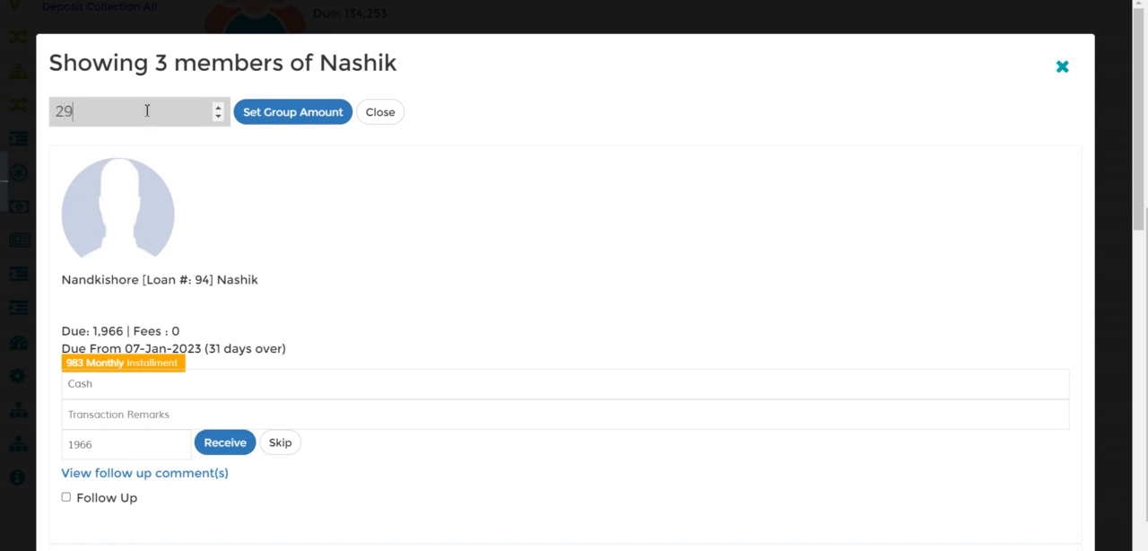
pyautogui.click(265, 117)
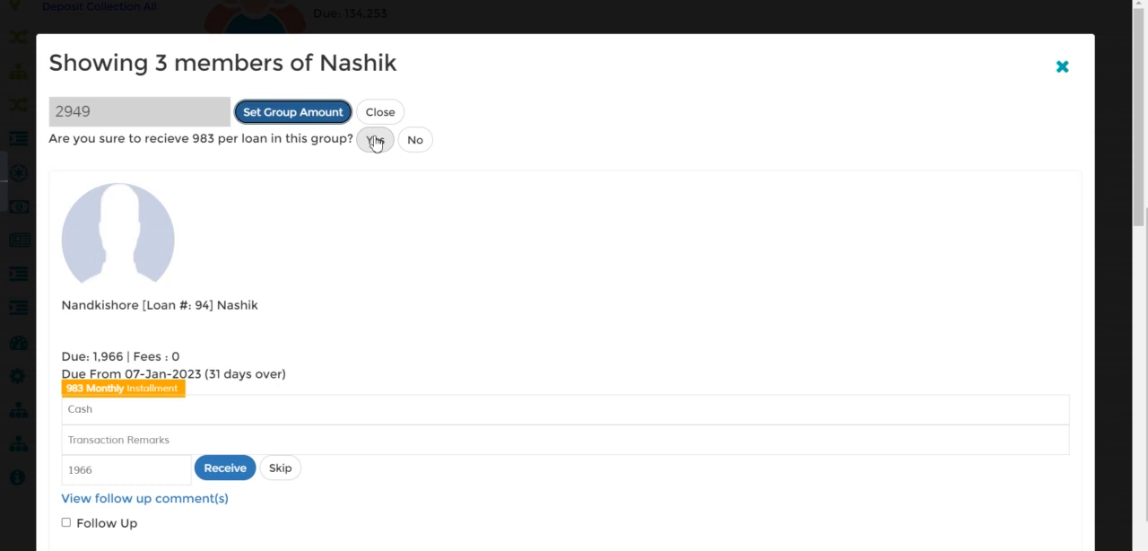
pyautogui.click(375, 142)
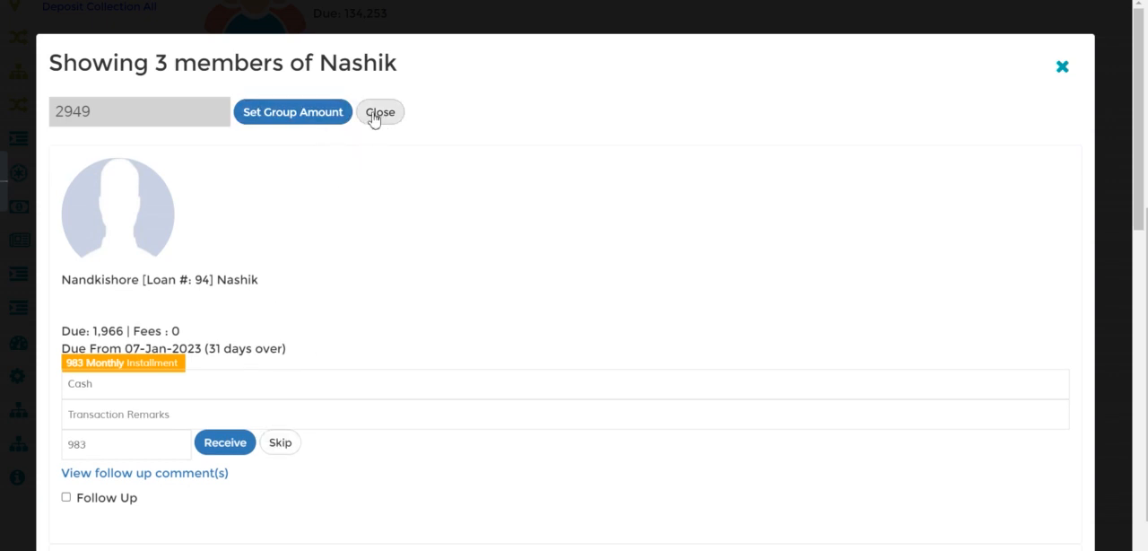
pyautogui.click(376, 115)
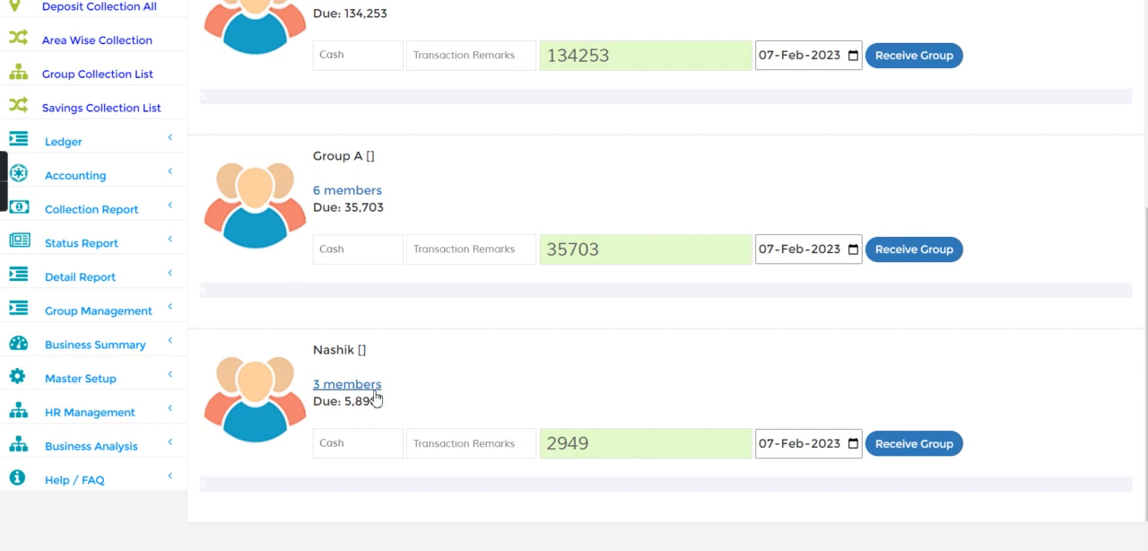